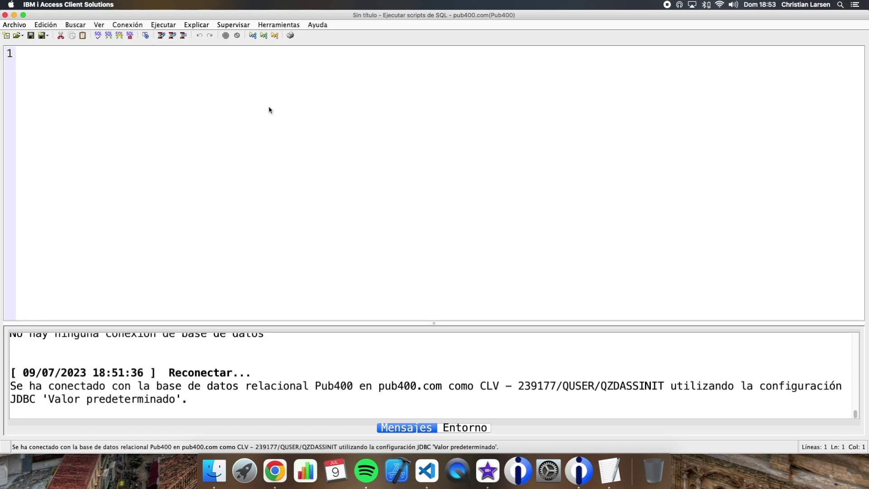
text(c)
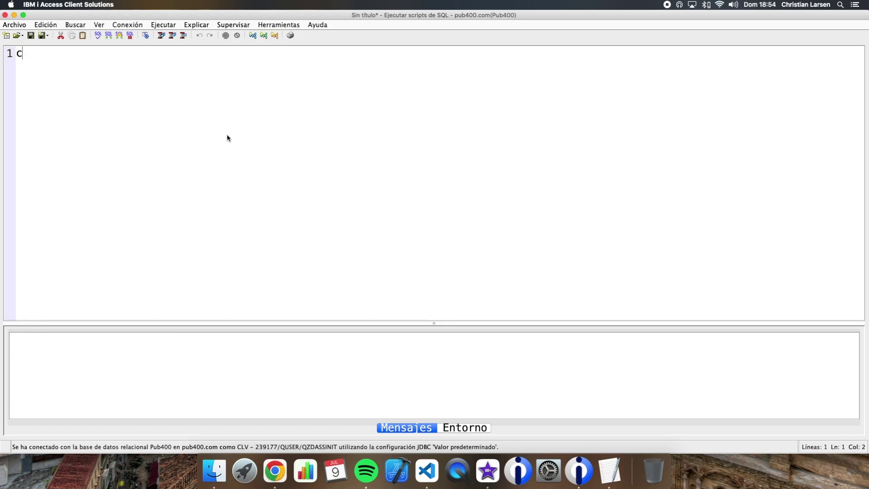
text(reate table clv1)
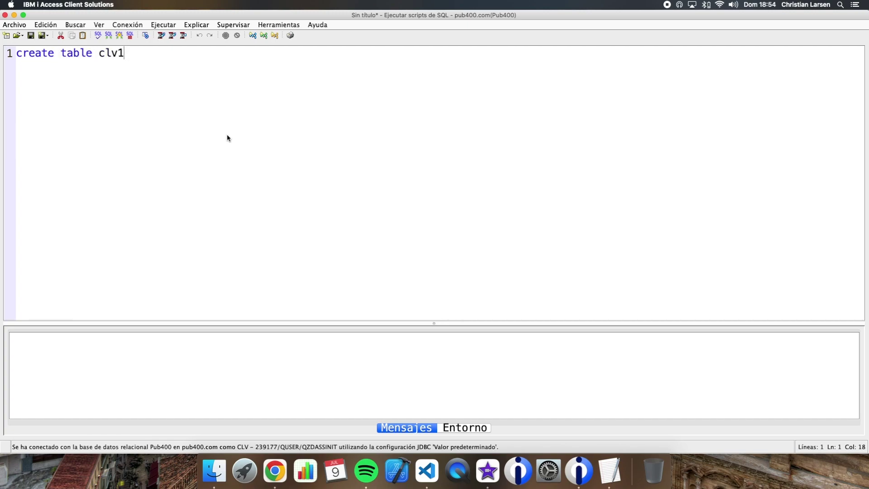
text(.table_1 ()
Define clv1.table_1 with field1 varchar(5), field2 varchar(20), field3 varchar(50), not null default blank, and run it.
key(Return)
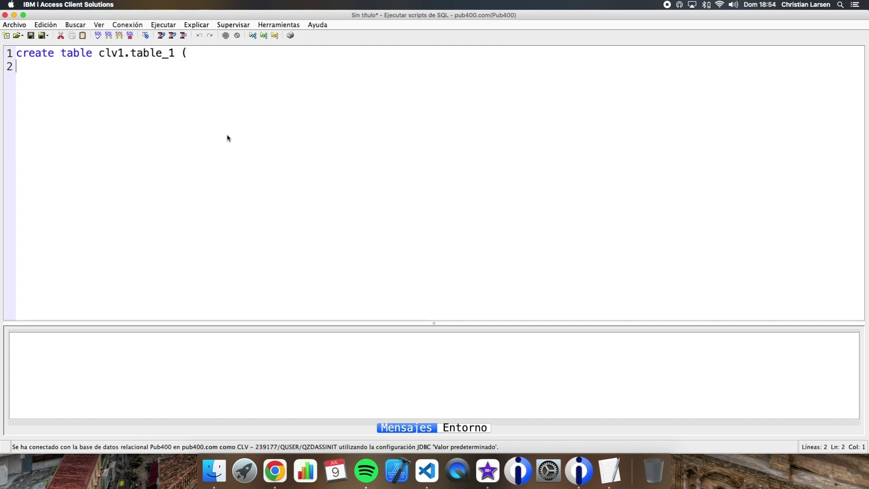
text();)
key(Left)
key(Left)
key(Return)
key(Return)
key(Up)
text(field)
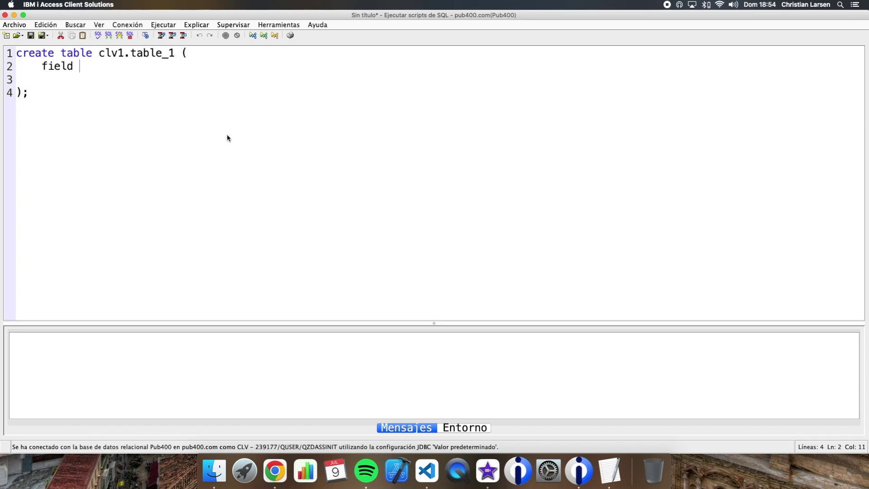
text(1 var)
text(char(5) )
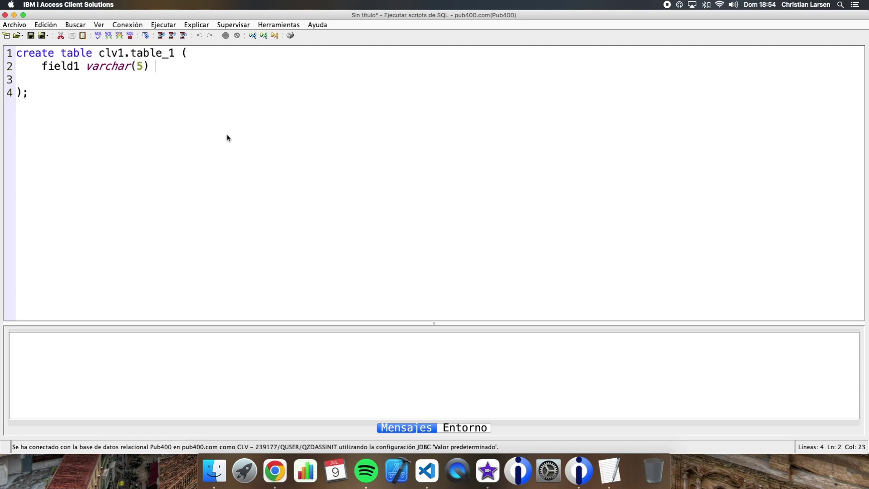
text(not null defaul)
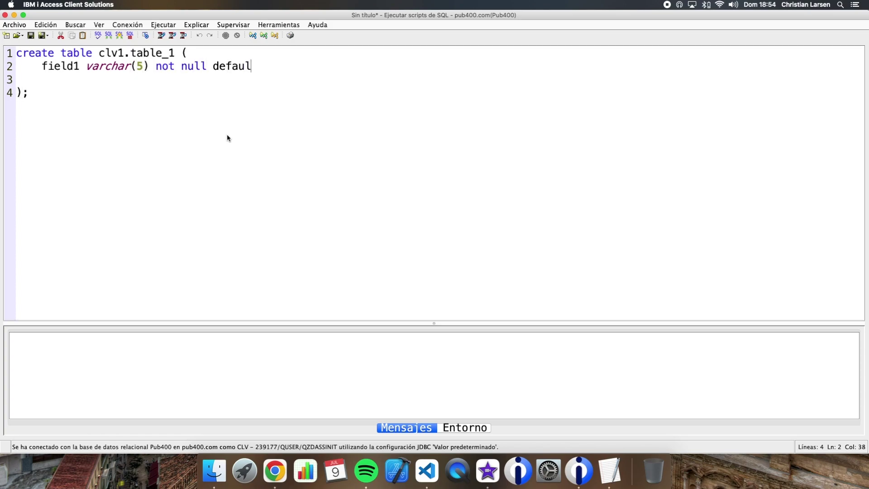
text(t ' ')
text(,)
key(Return)
text(field2 )
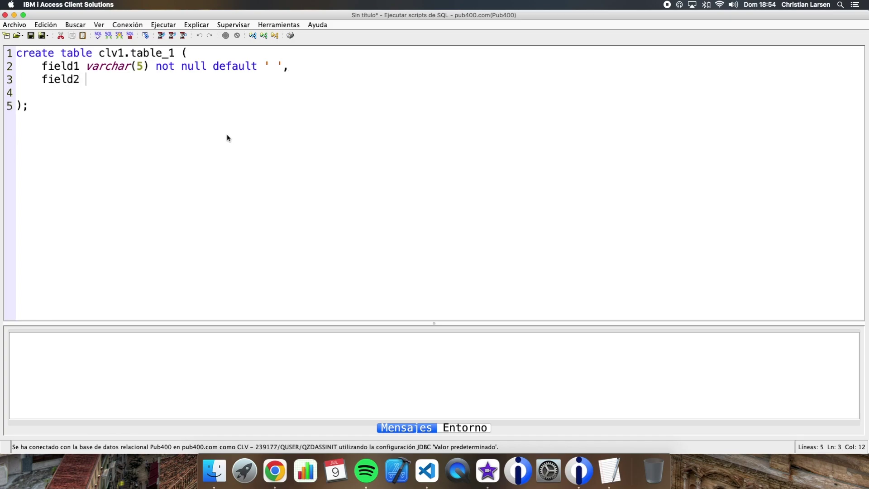
text(varchar()
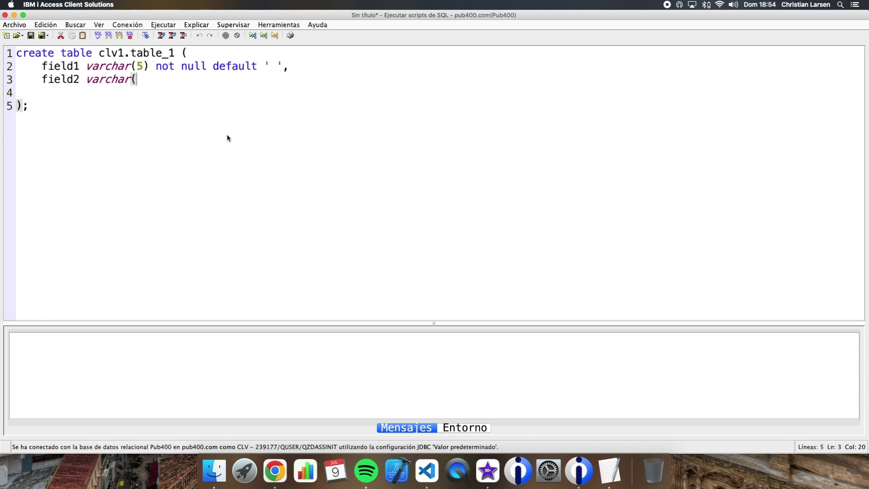
text(20) not null )
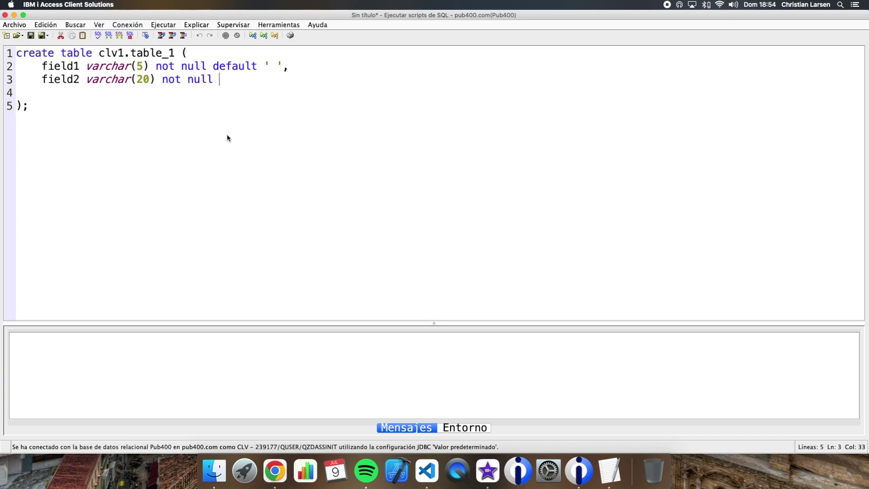
text(default ' ',)
key(Return)
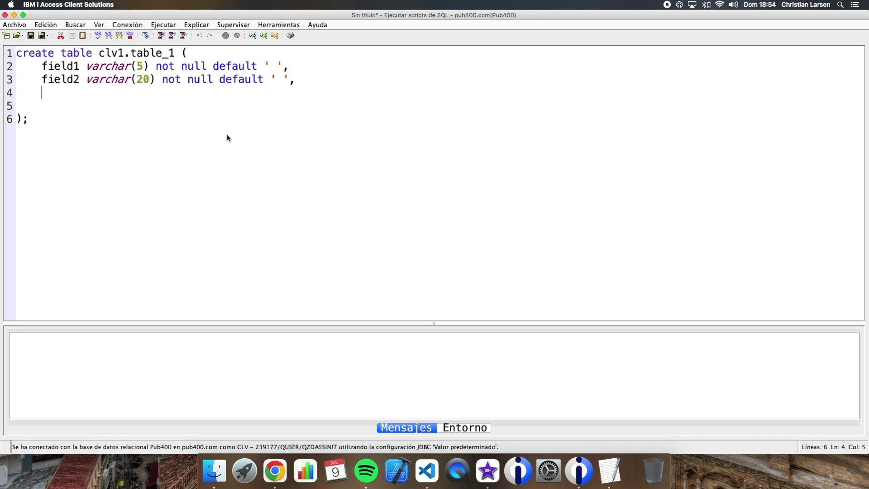
text(field3 va)
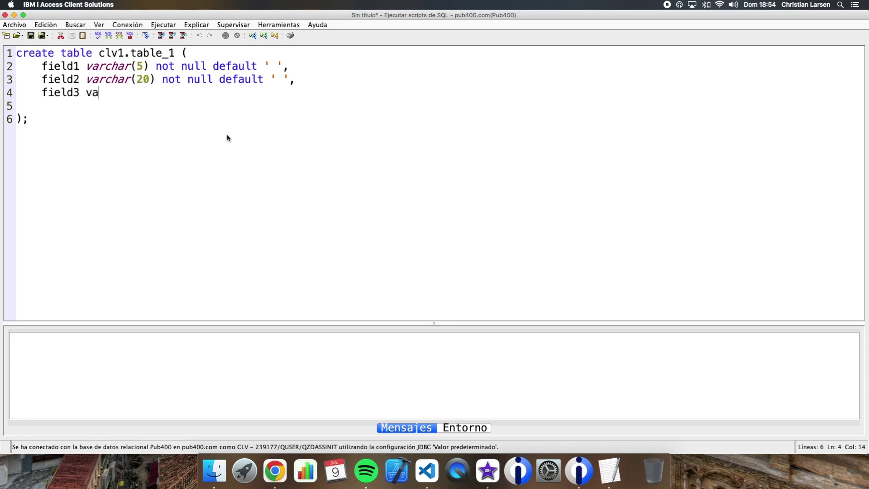
text(rchar(50) not)
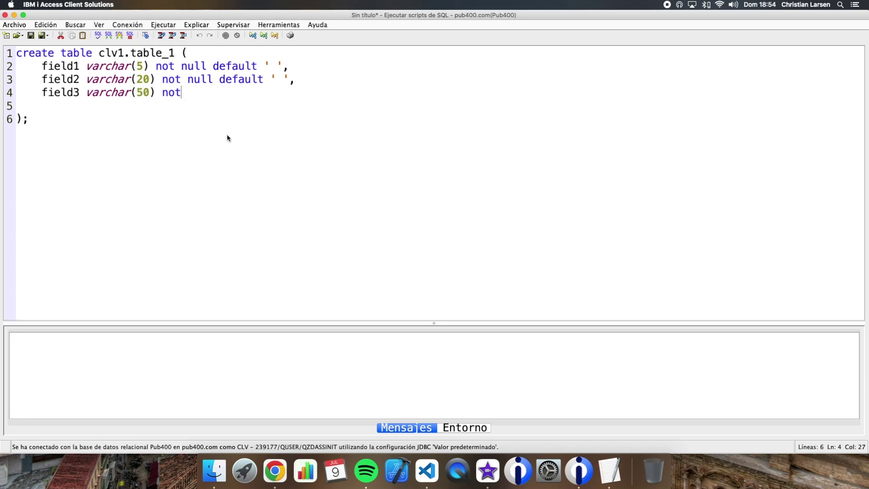
text( null default  )
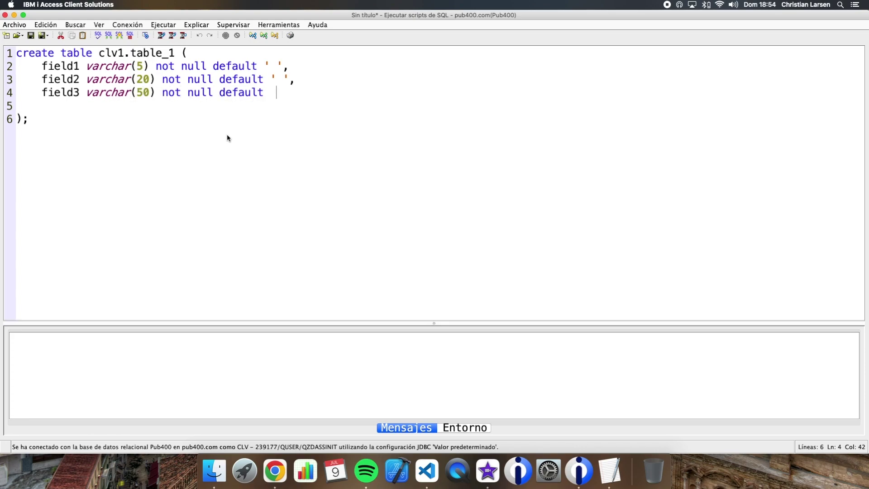
text(' ')
key(Down)
key(BackSpace)
click(155, 79)
click(184, 36)
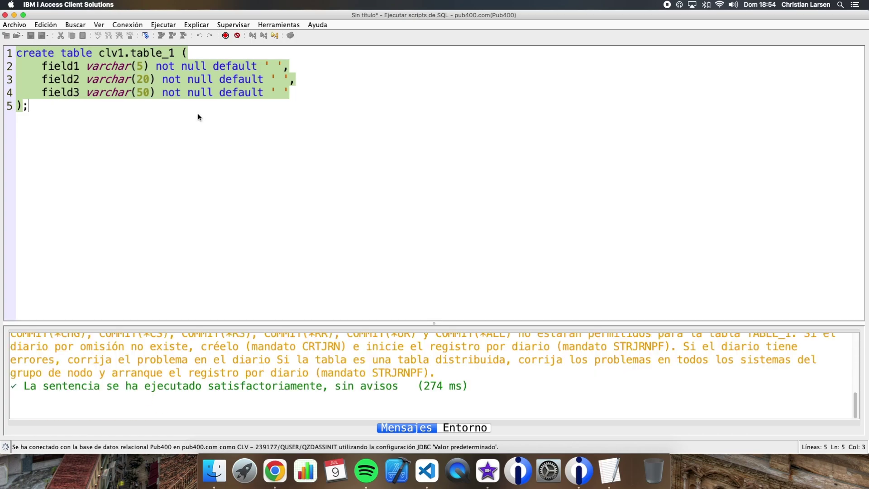
Duplicate the table_1 CREATE TABLE statement below the original.
click(82, 105)
key(Return)
key(Return)
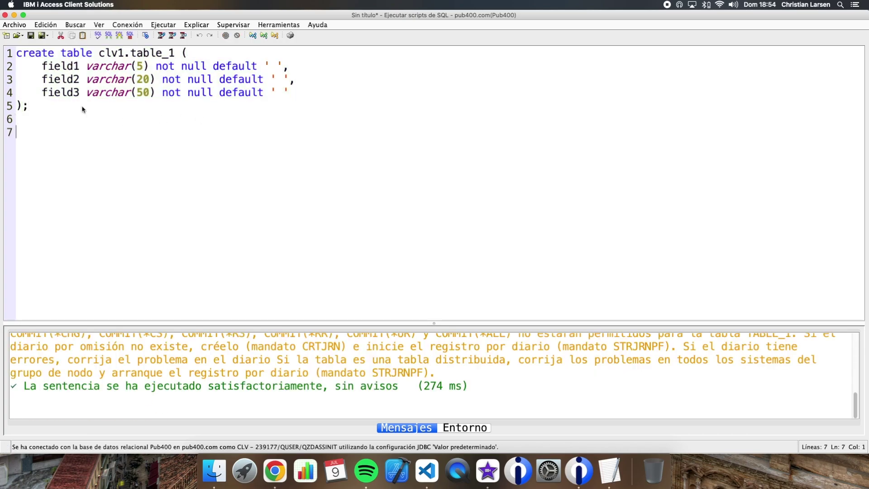
key(Up)
key(shift+Down)
key(shift+Down)
key(shift+Down)
key(shift+Down)
key(super+c)
key(Down)
key(super+v)
Rename the copy to clv1.table_2 and set all three field lengths to 30.
key(Left)
key(Left)
key(Left)
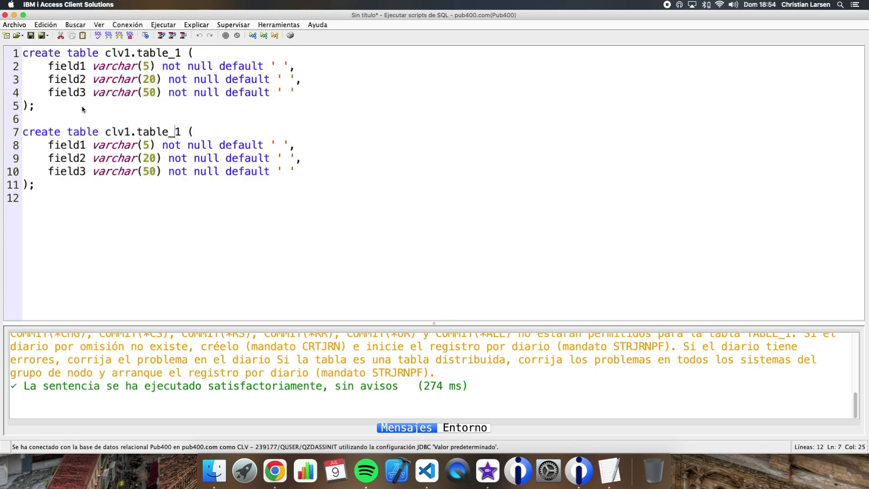
key(BackSpace)
text(2)
key(Down)
key(Left)
key(Left)
key(Left)
key(BackSpace)
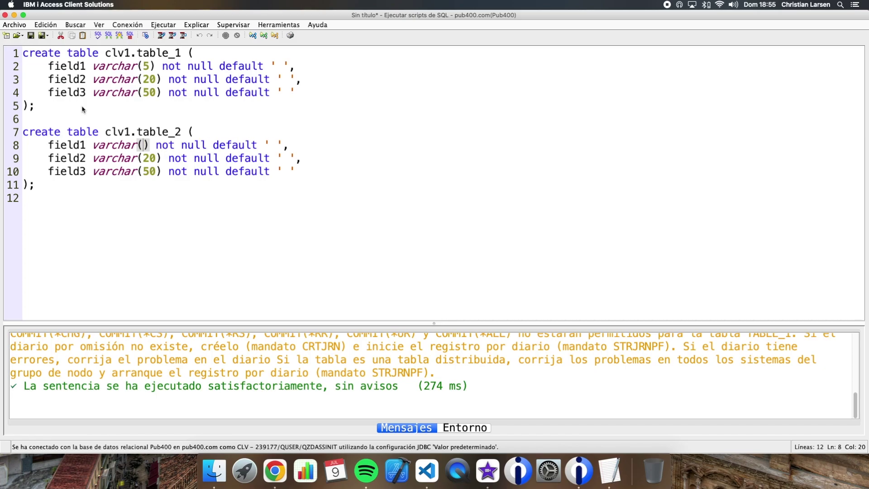
text(30)
key(Left)
key(Down)
key(BackSpace)
text(3)
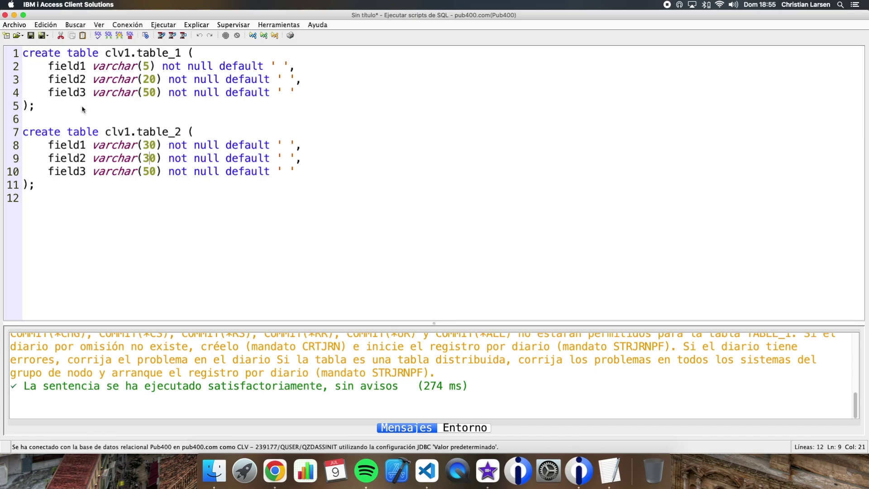
key(Down)
key(BackSpace)
text(3)
key(Down)
Run the table_2 create statement and leave blank lines below it.
click(182, 35)
key(Return)
key(Return)
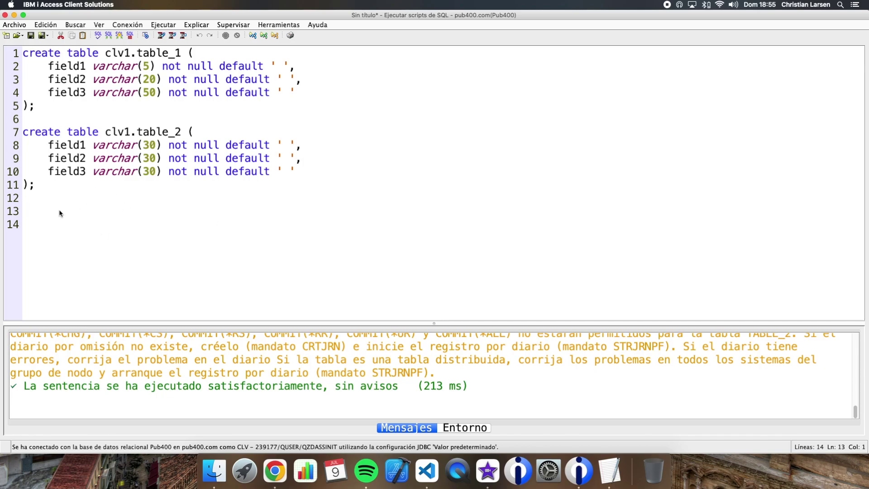
text(insert into)
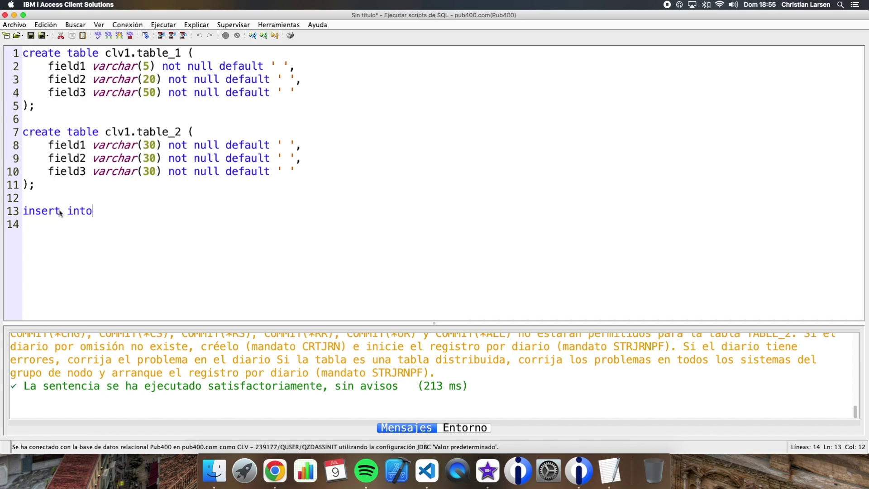
text( cal)
Write INSERT INTO clv1.table_1 VALUES ('A','B','C') and duplicate it twice.
key(BackSpace)
key(BackSpace)
text(lv1.ta)
text(ble_1 values )
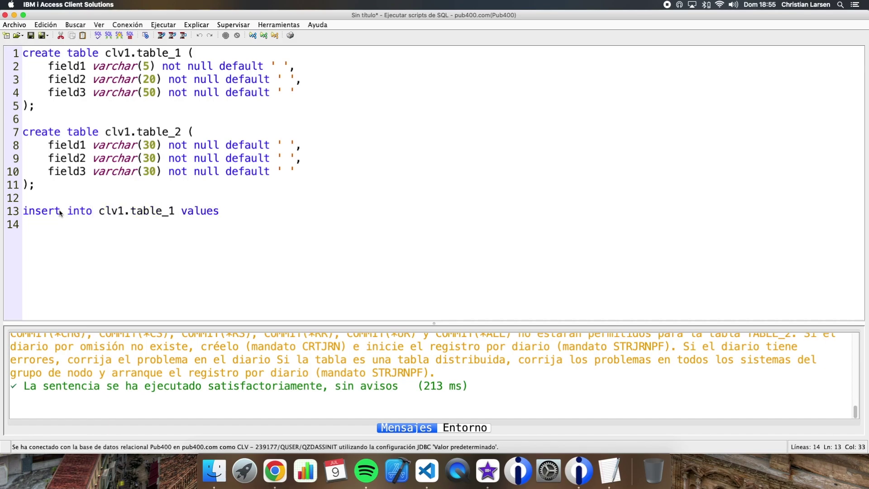
text((')
text(A', 'B', ')
text(C');)
key(Return)
key(shift+Down)
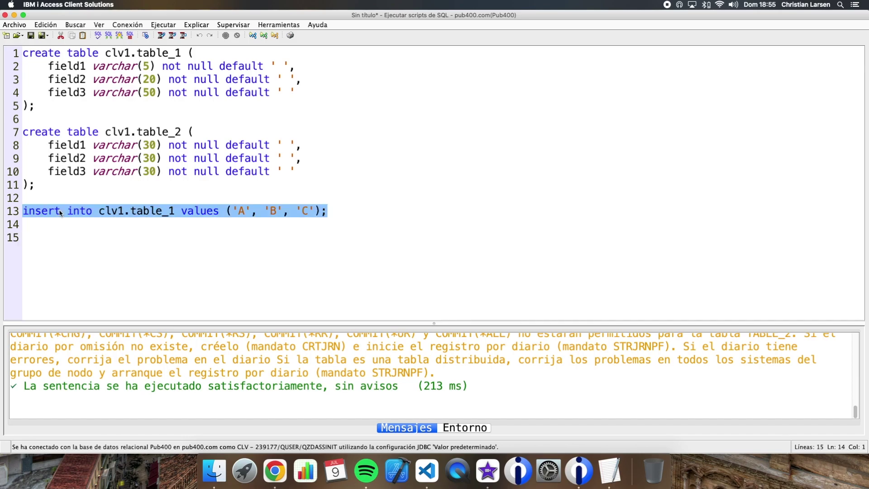
key(super+c)
key(Left)
key(super+v)
key(super+v)
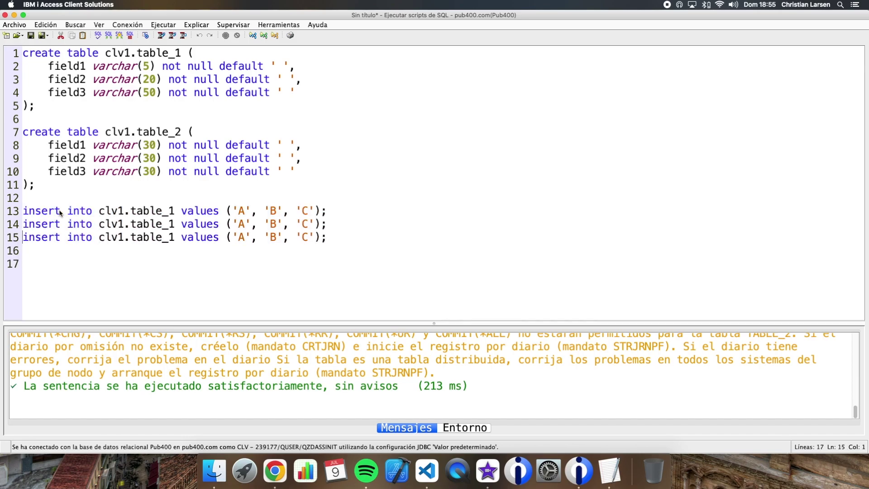
Edit the two copies' values to ('B','C','D') and ('C','D','E').
key(Up)
key(End)
key(Left)
key(Left)
key(Left)
key(Left)
key(Left)
key(Left)
key(BackSpace)
text(B)
key(Down)
key(BackSpace)
text(C)
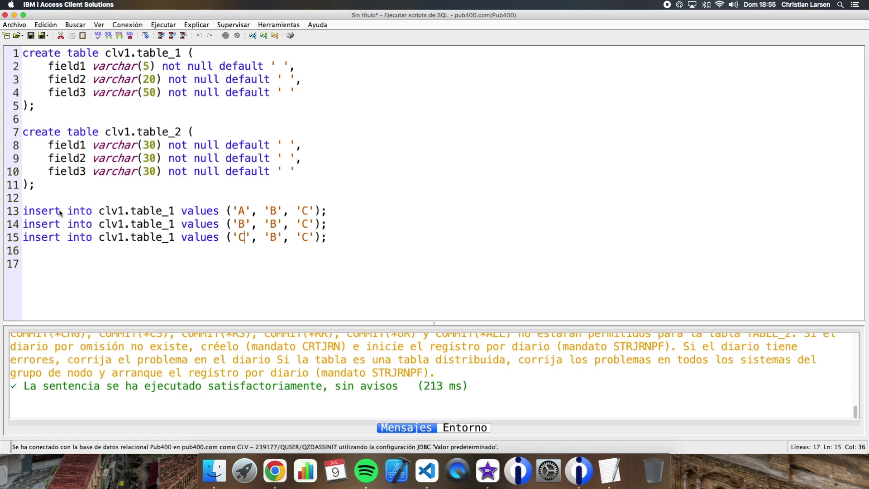
key(Right)
key(Right)
key(Right)
key(Up)
key(BackSpace)
text(C)
key(Down)
key(BackSpace)
text(D)
key(Right)
key(Right)
key(Up)
key(BackSpace)
text(D)
key(Down)
key(Up)
key(Up)
Run the three inserts, then run SELECT * FROM clv1.table_1 after adding the missing FROM.
click(182, 37)
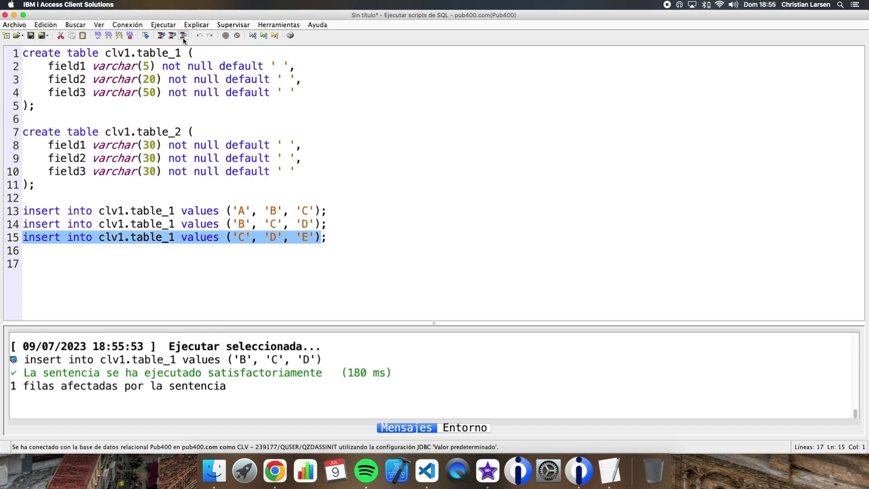
click(183, 36)
key(Return)
key(Return)
text(se)
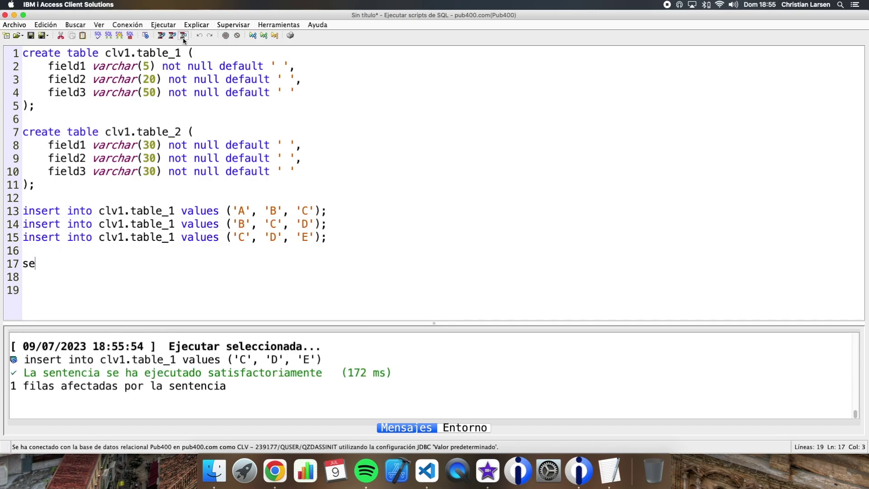
text(lect * c)
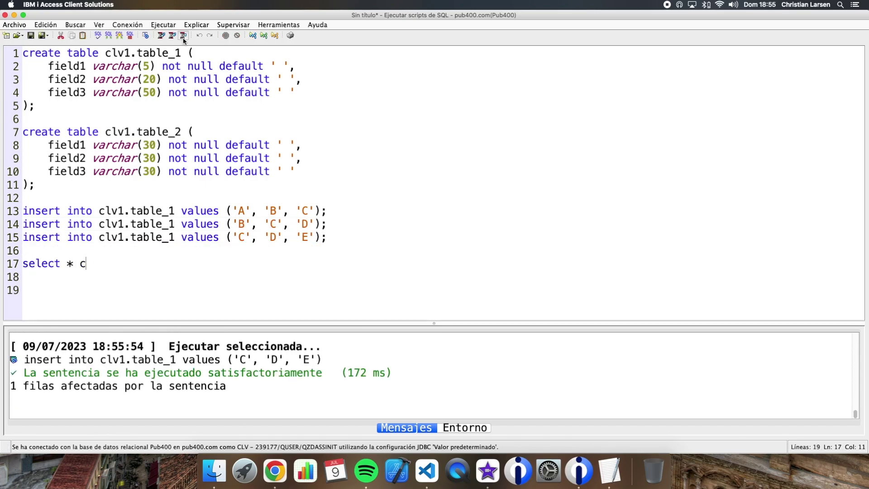
text(lv1.table_1;)
key(Left)
key(Left)
click(183, 37)
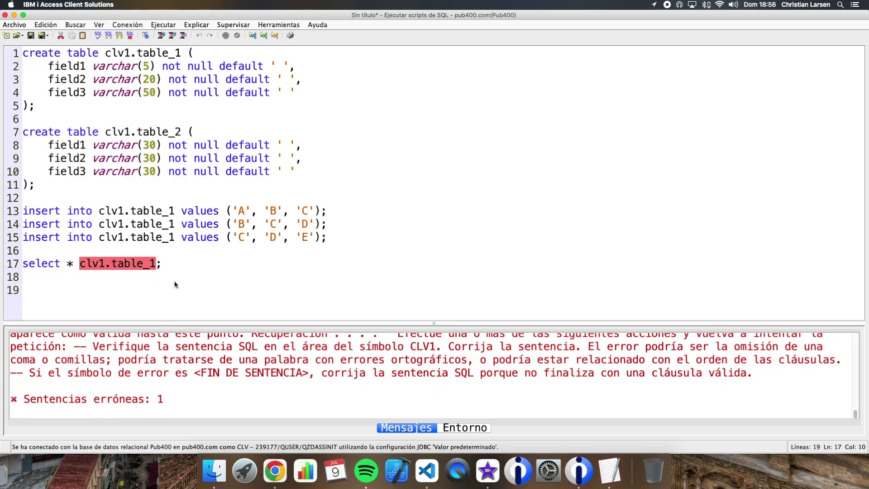
click(80, 263)
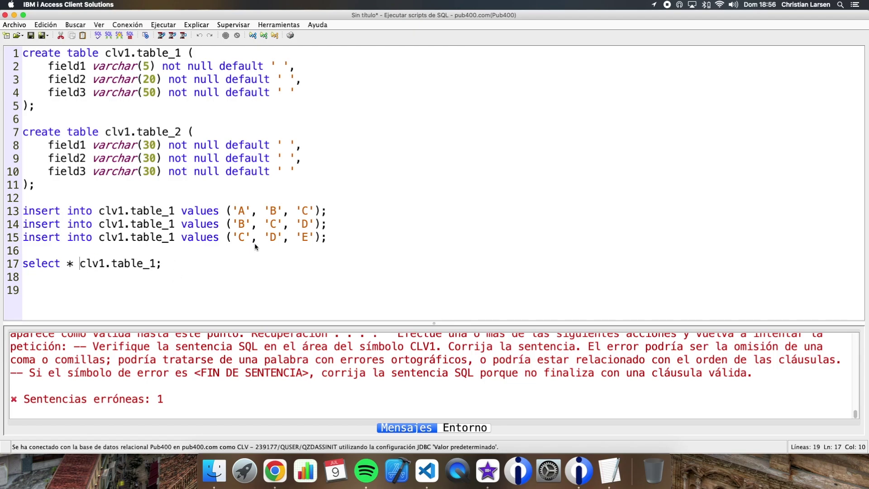
text(from)
click(183, 36)
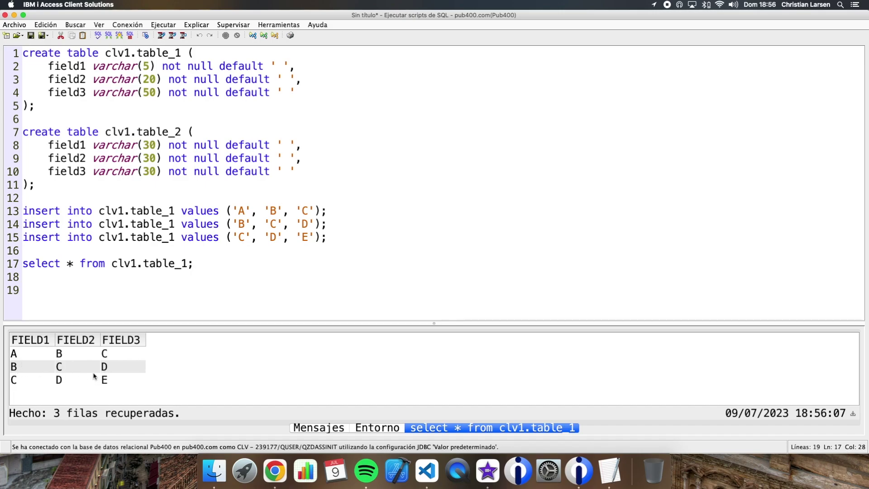
Copy the three table_1 insert statements below the select query.
key(Return)
key(Return)
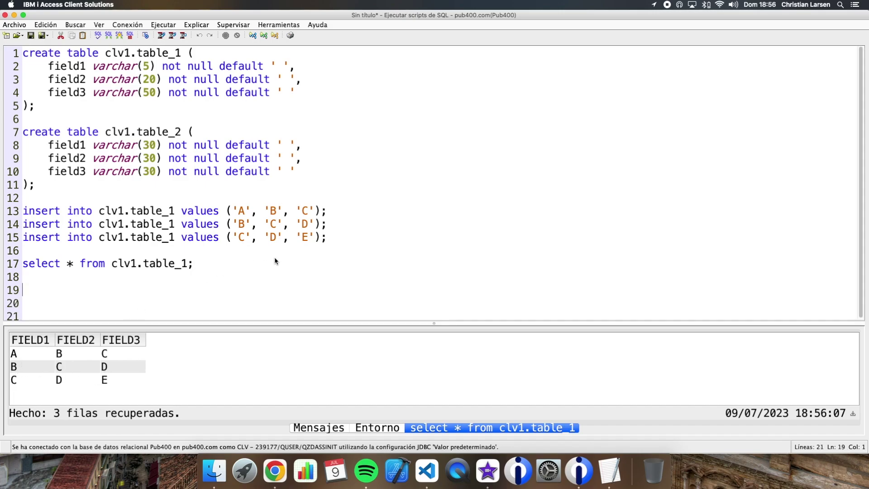
key(Up)
key(Up)
key(shift+Down)
key(shift+Down)
key(shift+Down)
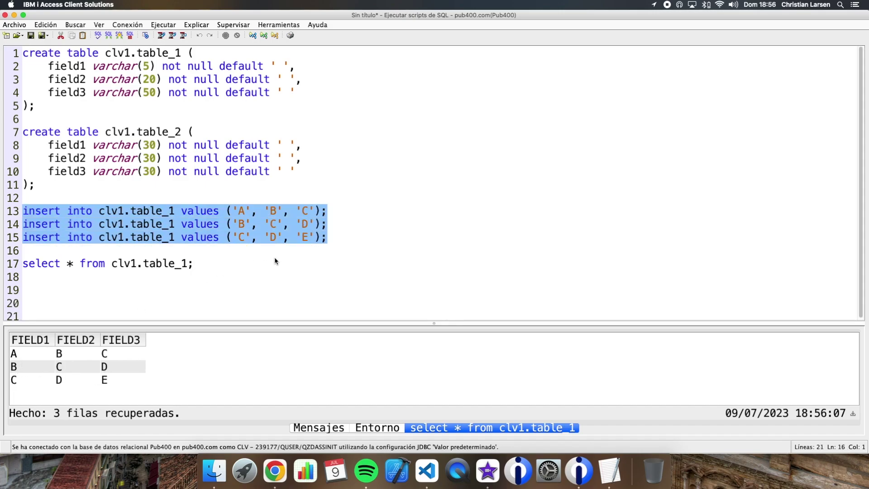
key(super+c)
key(Down)
key(Down)
key(Down)
key(super+v)
key(Up)
key(Up)
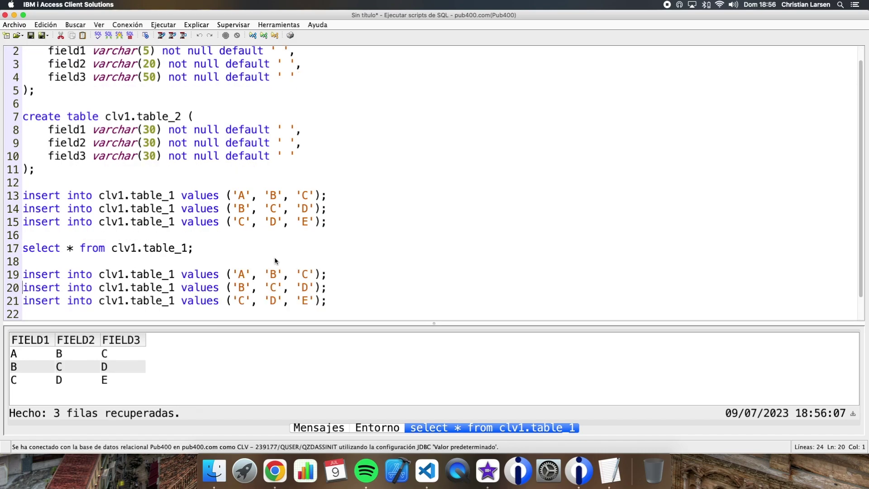
Point the three copied inserts at clv1.table_2 instead of table_1.
click(175, 278)
key(BackSpace)
text(2)
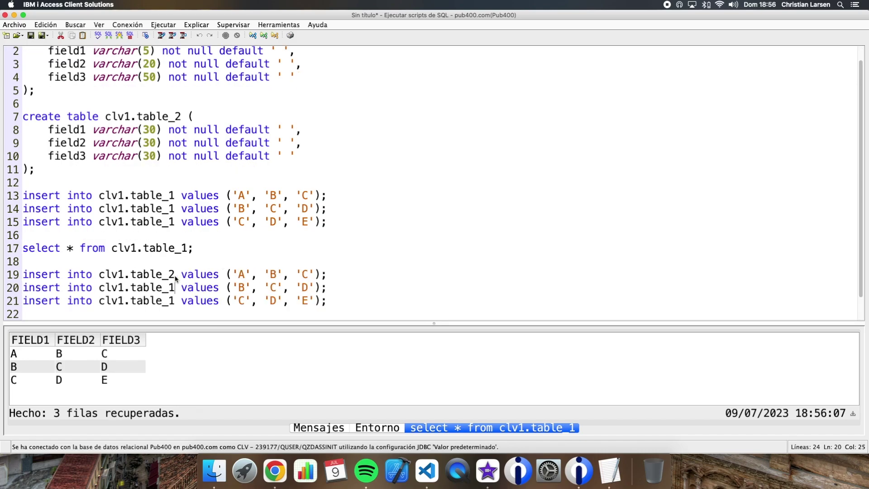
key(BackSpace)
text(2)
key(Home)
key(Down)
key(Down)
click(176, 303)
key(BackSpace)
text(2)
Compare the copied inserts' values with table_1's rows.
click(227, 273)
drag(227, 274, 324, 273)
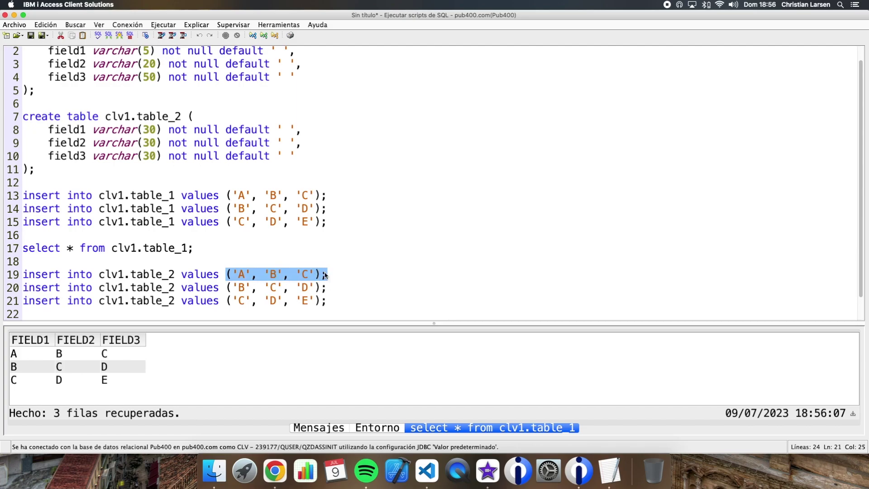
click(245, 196)
drag(246, 196, 322, 196)
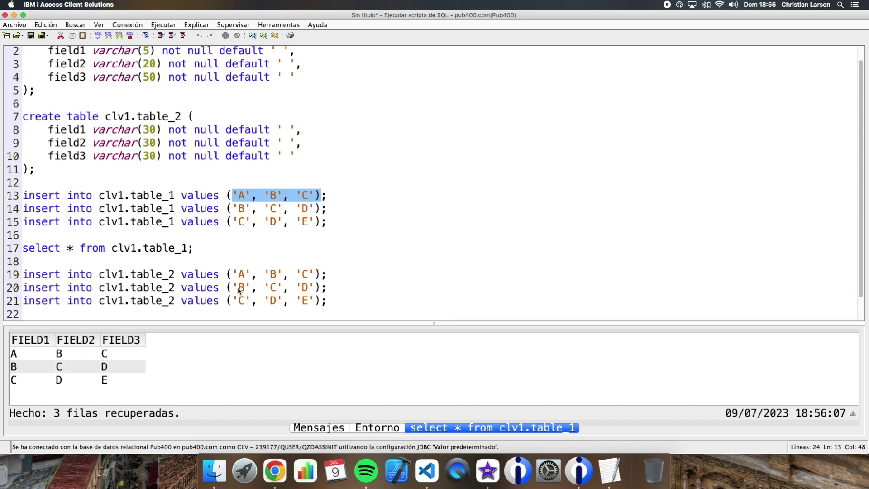
drag(231, 301, 248, 302)
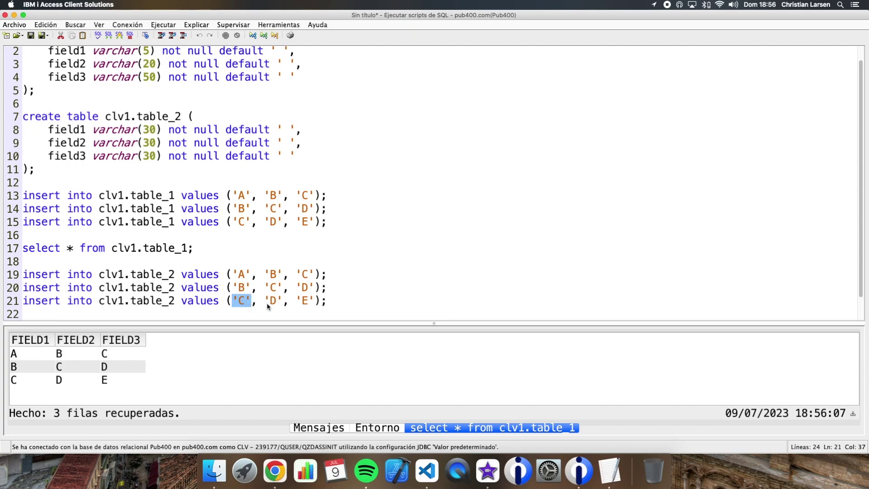
Move the B, C, D table_2 insert below the C, D, E insert.
click(219, 288)
drag(26, 292, 423, 289)
key(BackSpace)
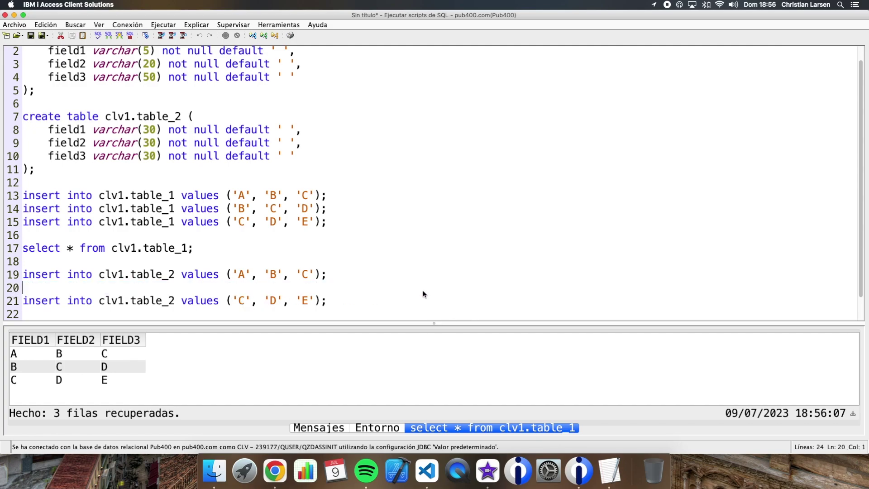
key(Delete)
key(End)
key(Return)
key(super+v)
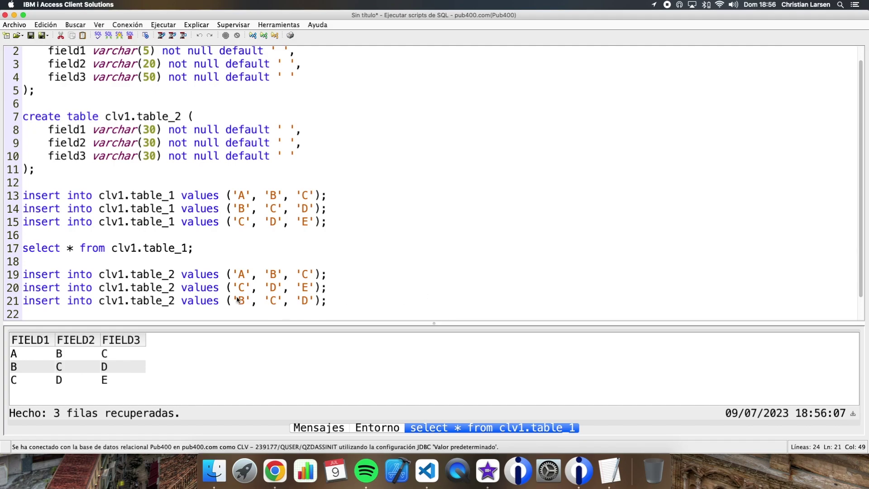
Change the last table_2 insert's values to 'D','E','F' and run the table_2 inserts.
click(239, 300)
key(BackSpace)
text(D)
key(Right)
key(Right)
key(Right)
key(BackSpace)
text(E)
key(Right)
key(Right)
key(Right)
key(BackSpace)
text(F)
key(Up)
key(Up)
key(alt+Left)
key(alt+Left)
key(alt+Left)
click(183, 37)
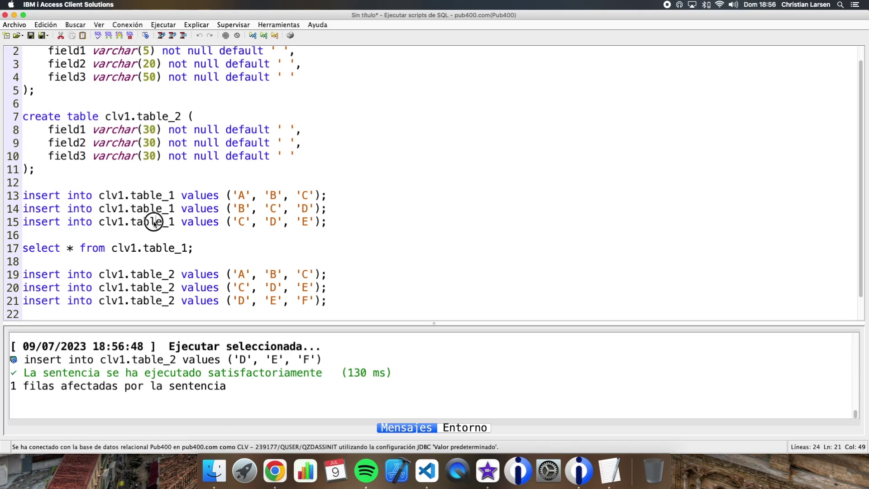
Add SELECT * FROM clv1.table_2 on line 23 and run it.
click(25, 248)
key(shift+Down)
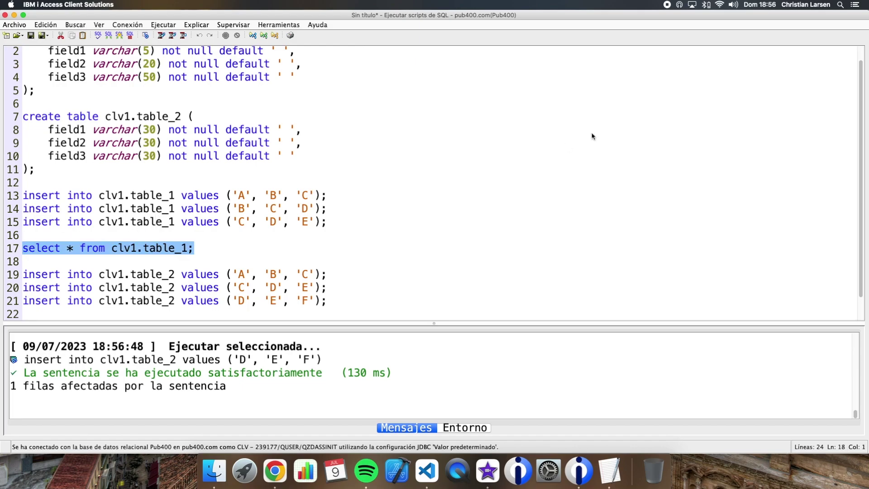
key(super+c)
key(Down)
key(Down)
key(Down)
key(Down)
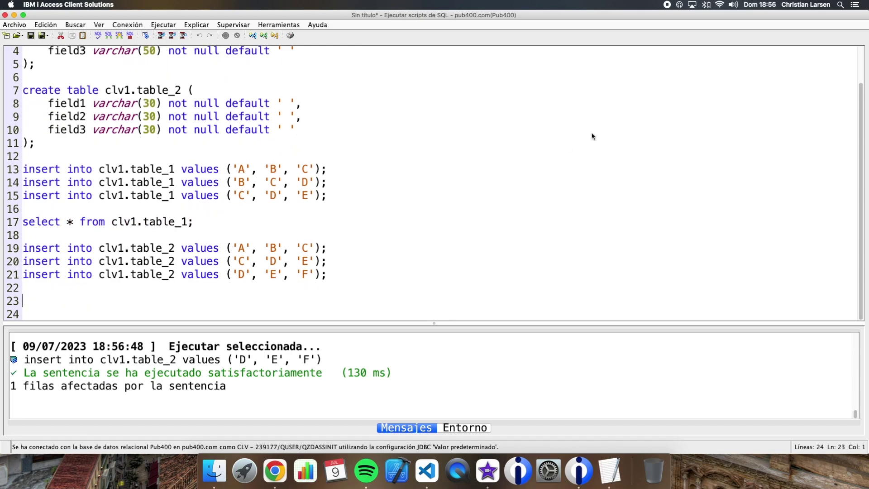
key(super+v)
key(Left)
key(Left)
key(BackSpace)
text(2)
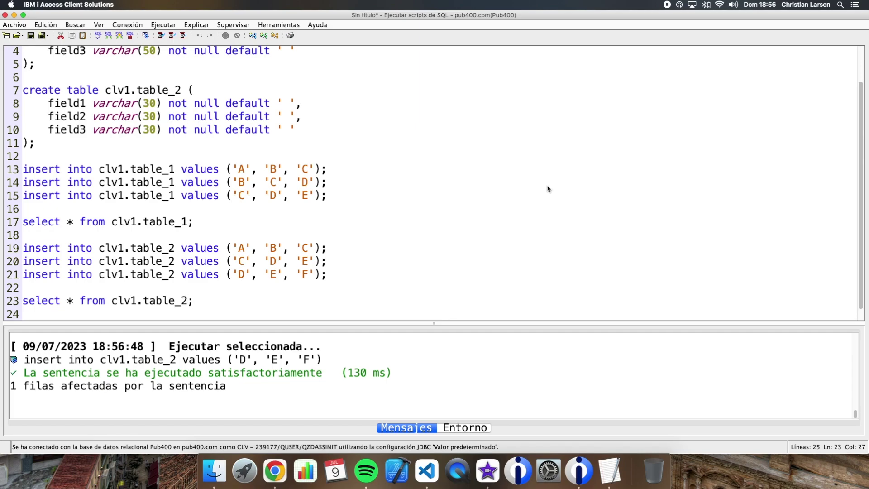
click(160, 305)
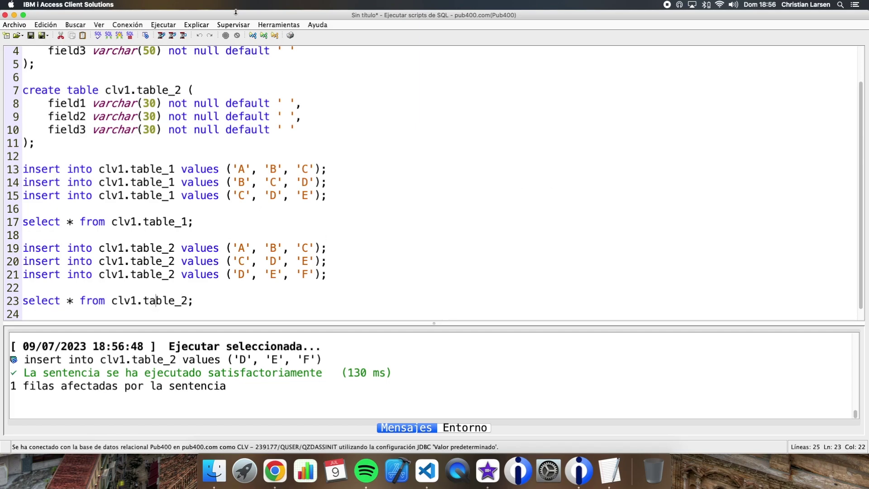
click(184, 36)
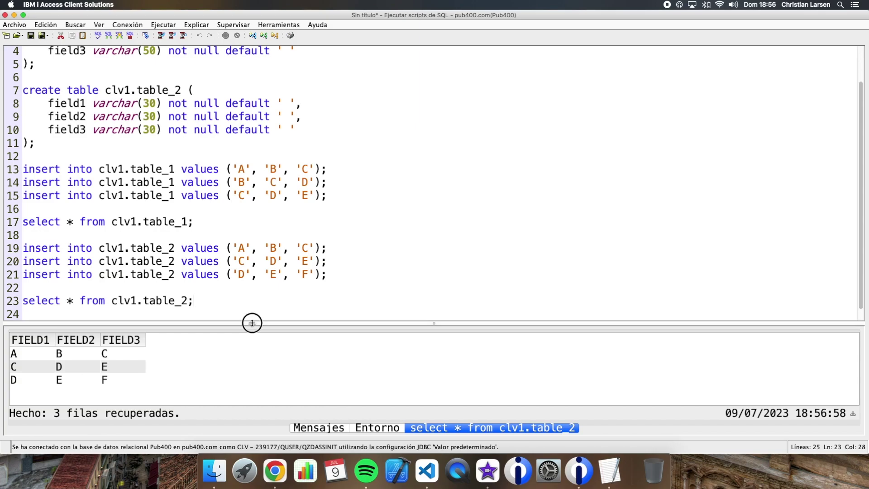
Enlarge the results area and rerun the table_1 query on line 17.
drag(250, 322, 252, 312)
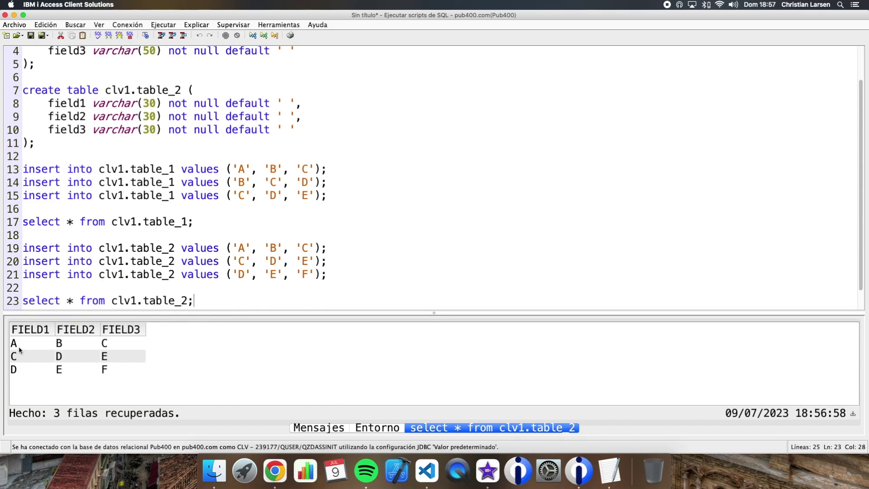
click(151, 223)
click(182, 37)
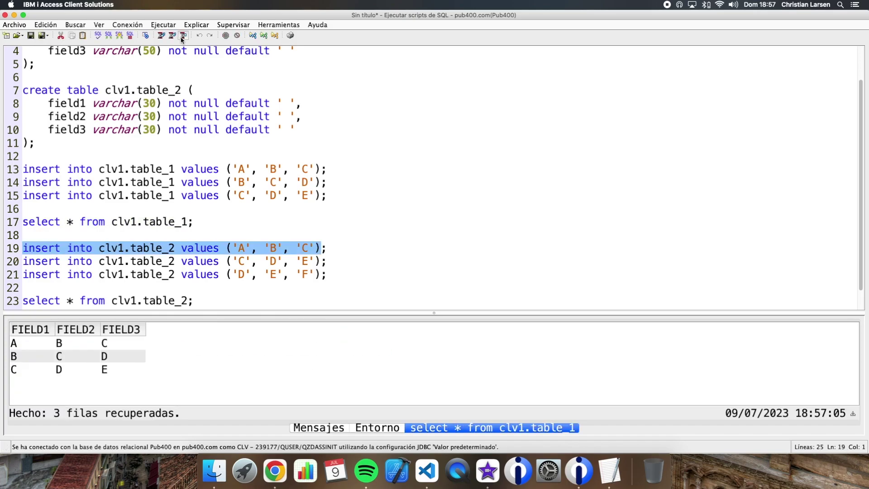
Run select * from clv1.table_1 except select * from clv1.table_2 on line 25.
key(Down)
key(Down)
key(Down)
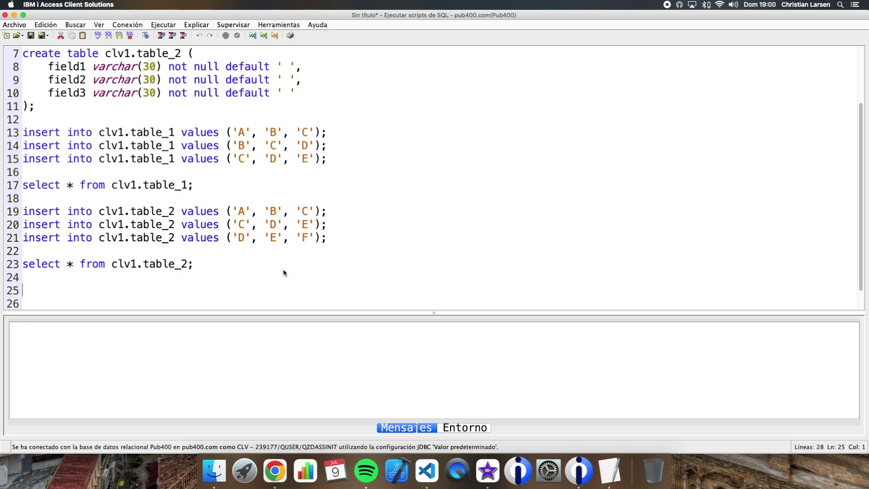
text(select )
text(* from clv1)
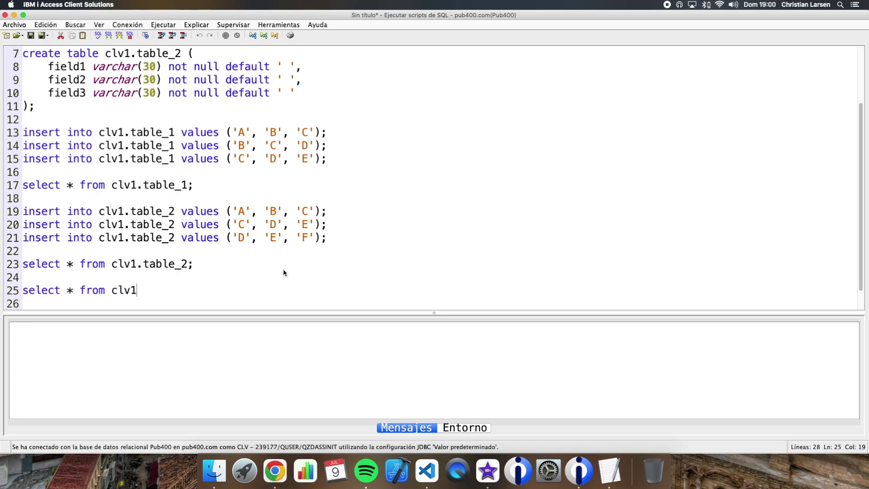
text(.table_1 )
text(except se)
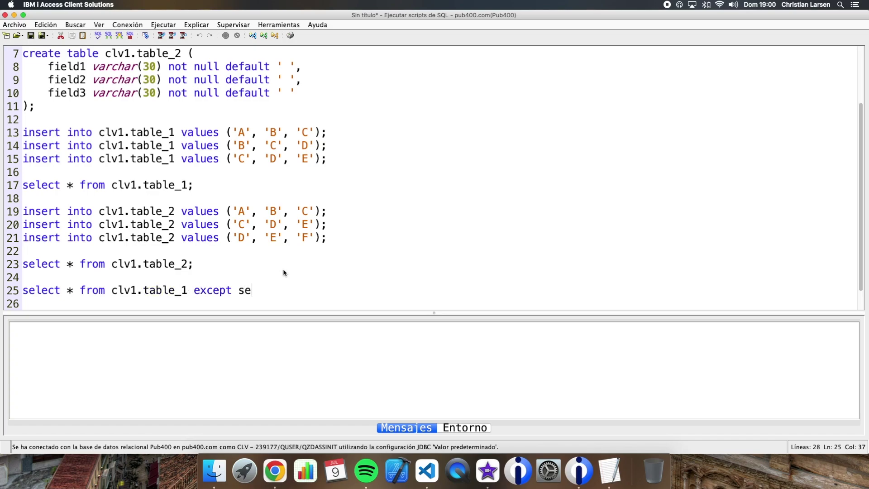
text(lect * from clv1.)
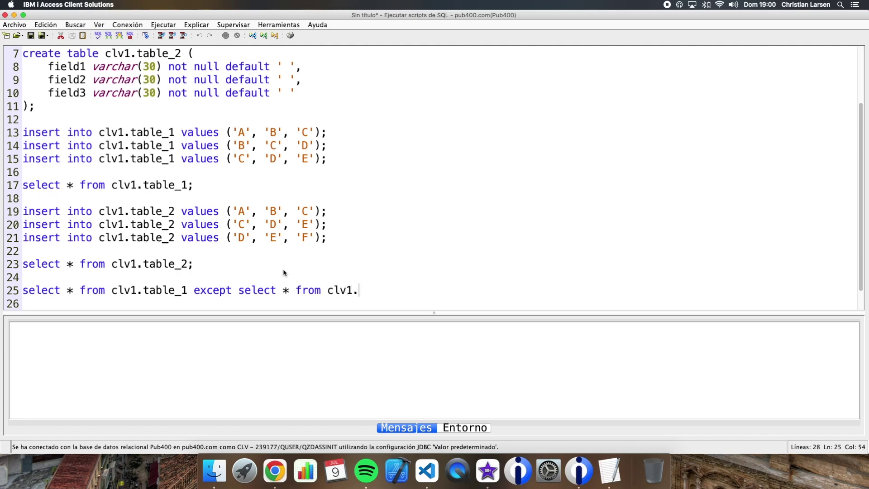
text(table_2;)
key(Left)
key(Left)
key(Left)
click(183, 37)
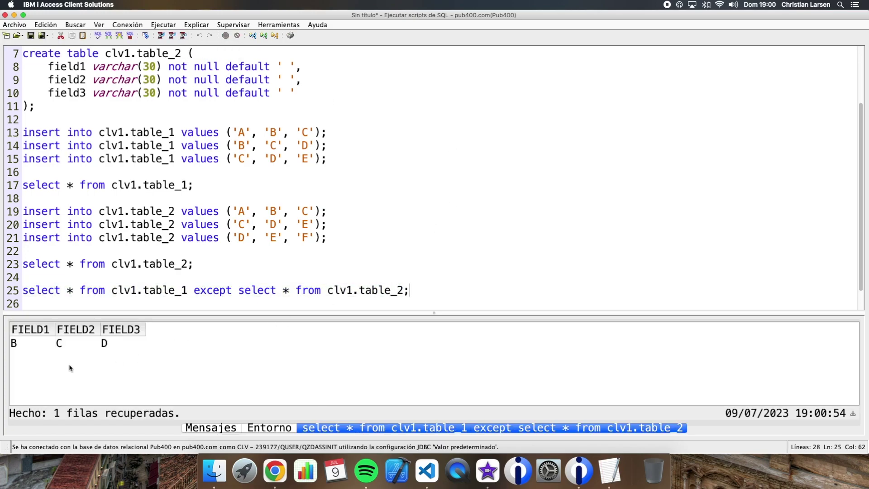
Highlight the B C D result against table_1's B, C, D row and table_2's rows.
drag(15, 345, 156, 345)
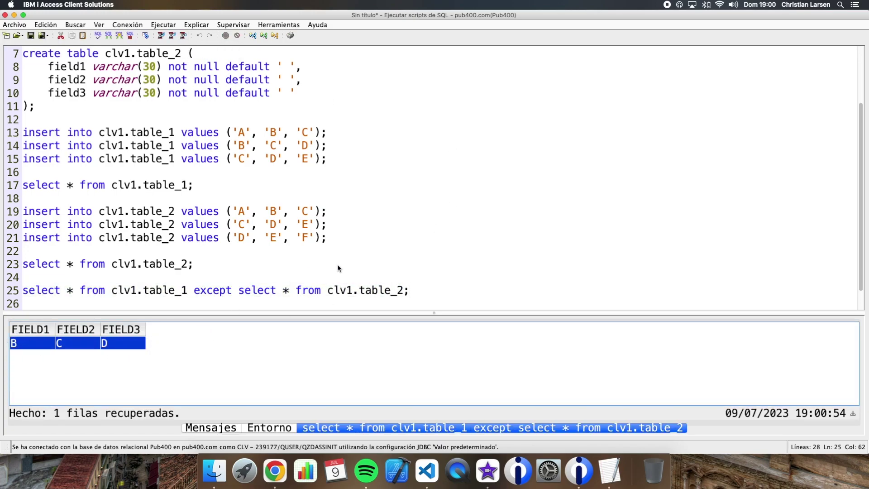
scroll(366, 259, down, 2)
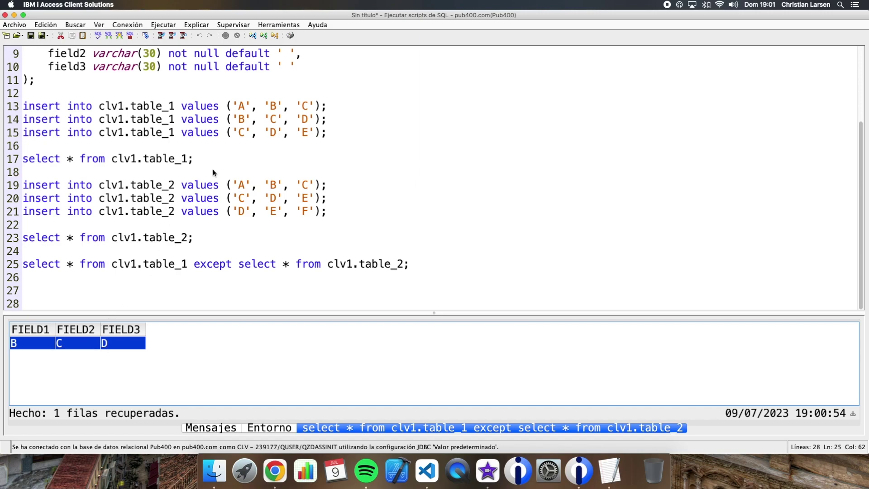
drag(238, 120, 331, 120)
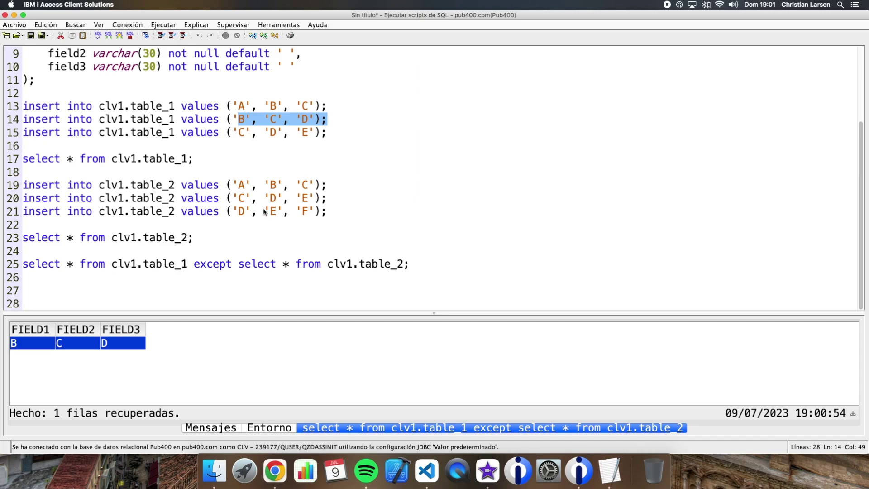
click(245, 204)
drag(245, 204, 326, 202)
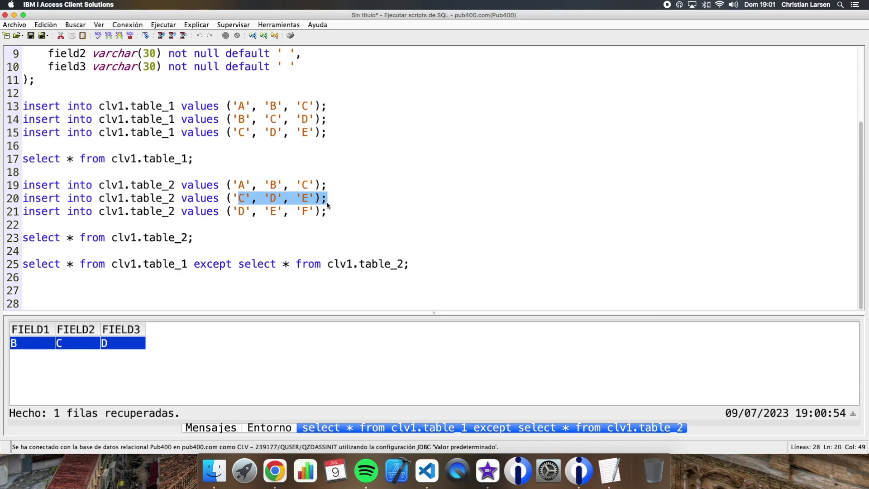
Reverse line 25 to table_2 EXCEPT table_1 and run it.
click(427, 274)
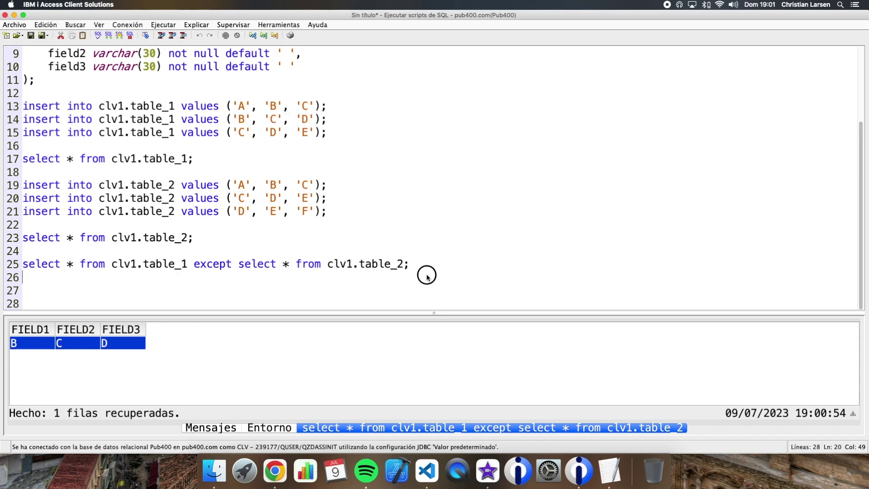
click(189, 266)
key(BackSpace)
text(2)
click(403, 267)
key(Left)
key(Left)
click(183, 37)
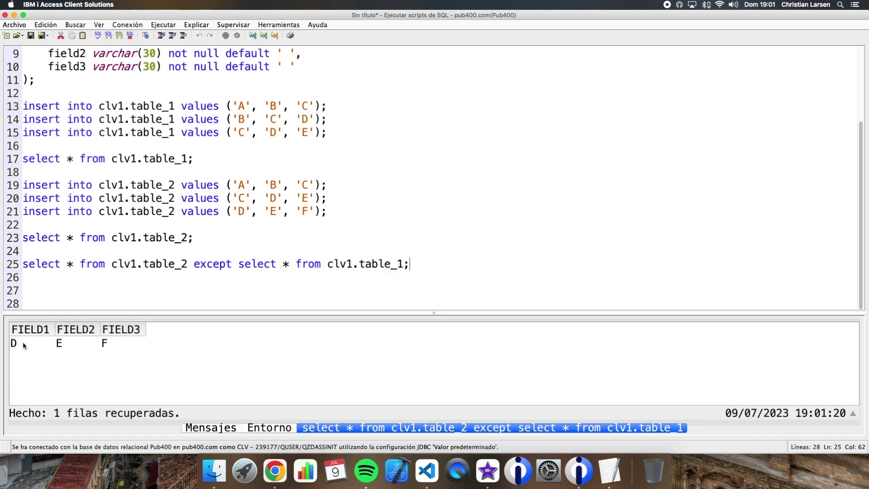
Highlight the D E F result alongside its table_2 insert values.
drag(21, 345, 131, 344)
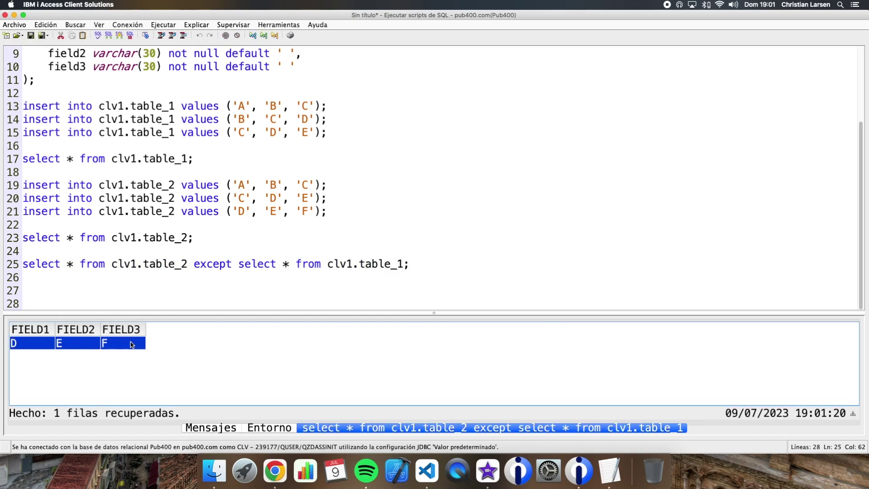
click(239, 212)
drag(234, 212, 327, 211)
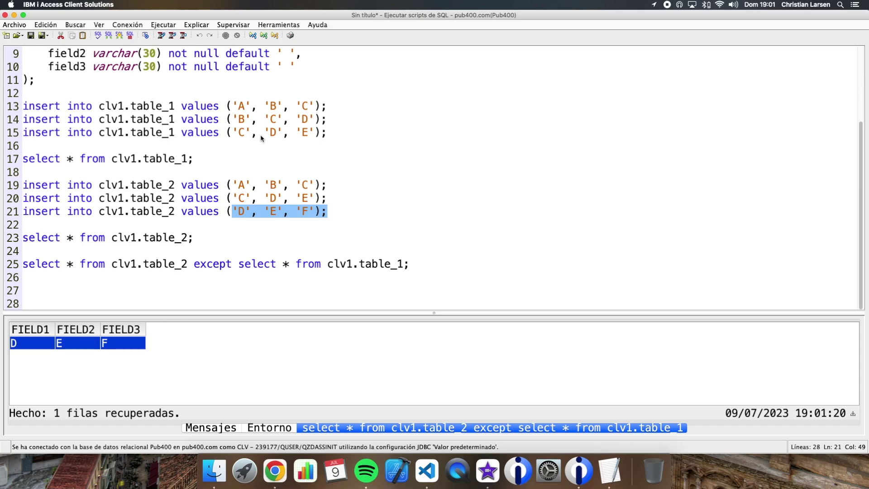
Restore line 25 to table_1 EXCEPT table_2 and run it again.
click(188, 264)
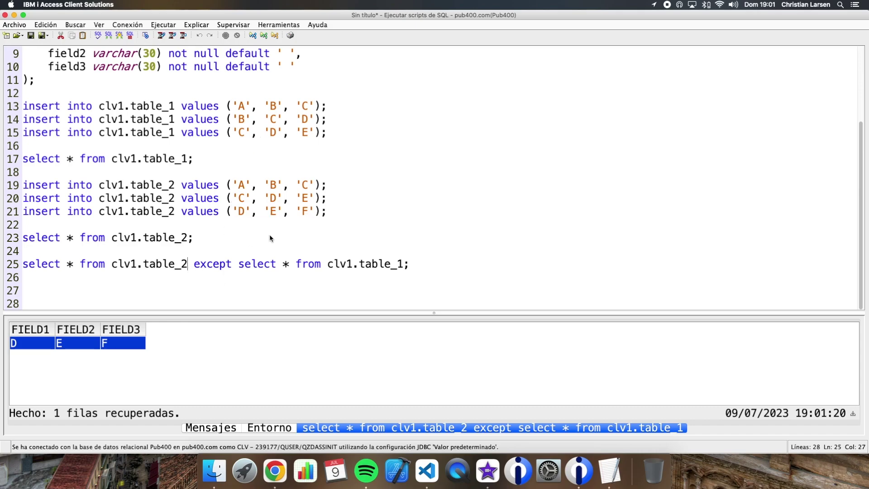
key(BackSpace)
text(1)
click(402, 266)
key(BackSpace)
text(2)
click(212, 265)
click(183, 36)
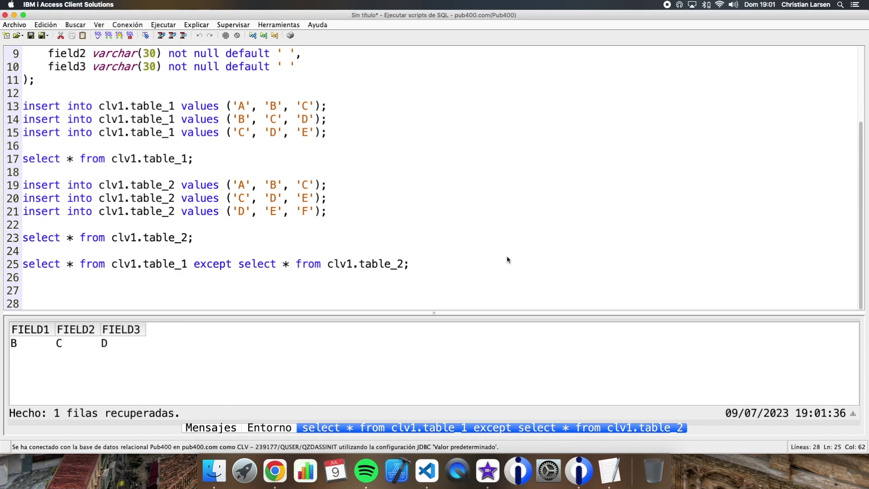
Write INSERT INTO clv1.table_2 on line 27 with the line 25 except query pasted inside.
key(Return)
key(Return)
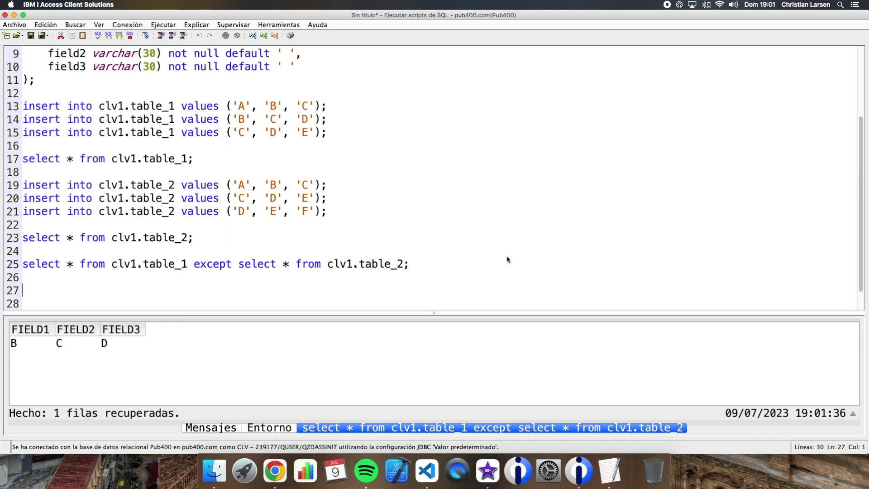
text(ins)
text(ert into c)
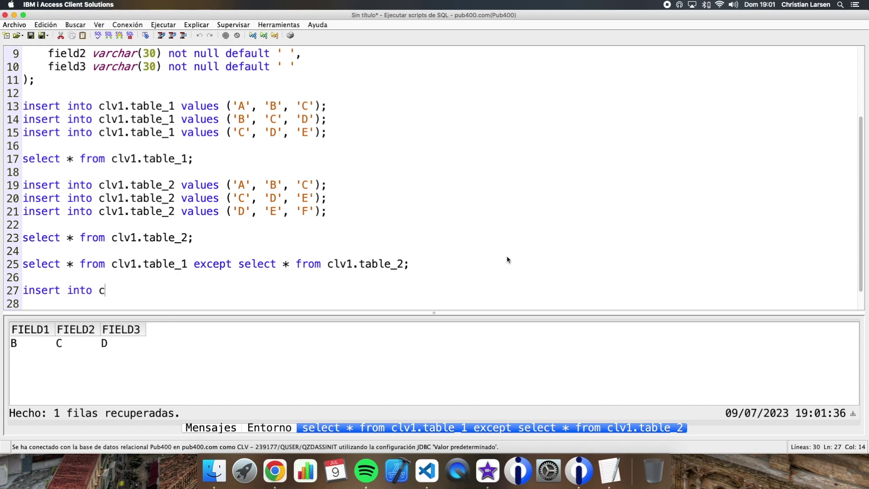
text(lv1.table_2)
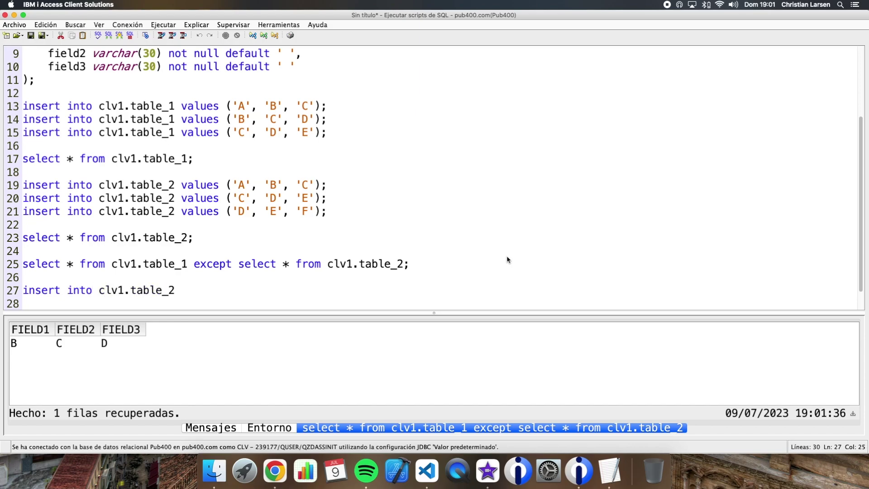
text( ()
text();)
key(Return)
triple_click(507, 260)
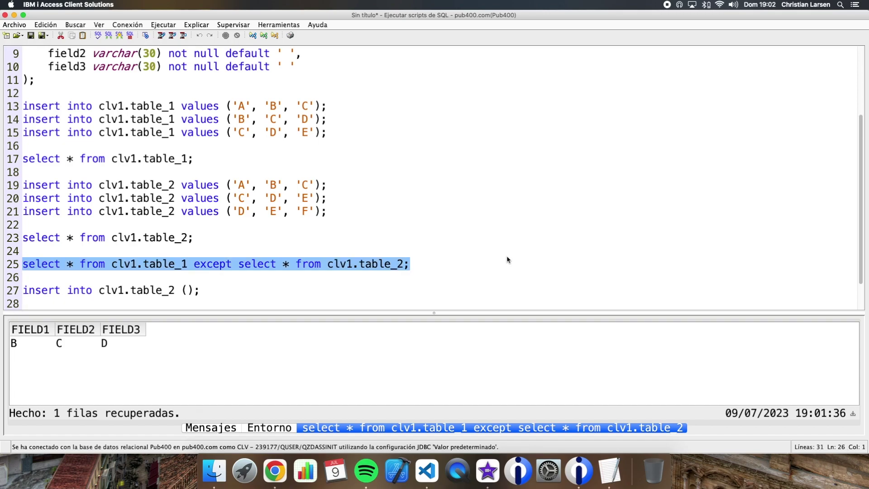
key(ctrl+c)
key(Down)
key(End)
key(Left)
key(Left)
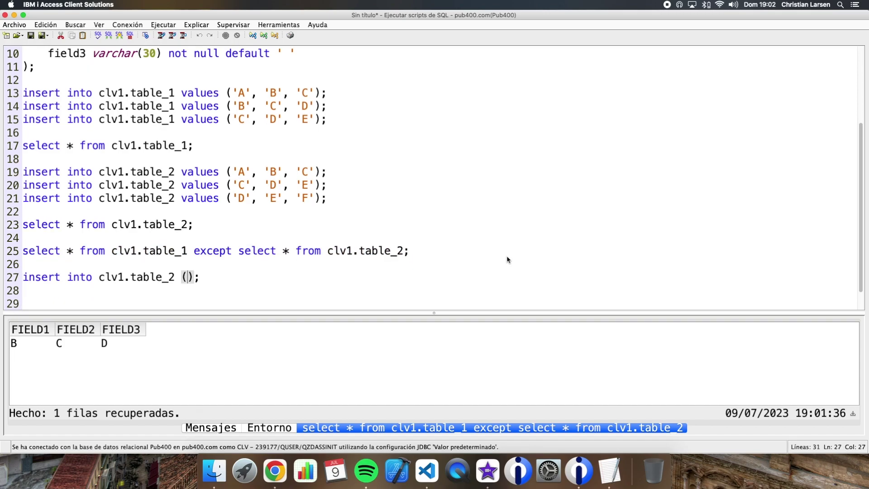
key(ctrl+v)
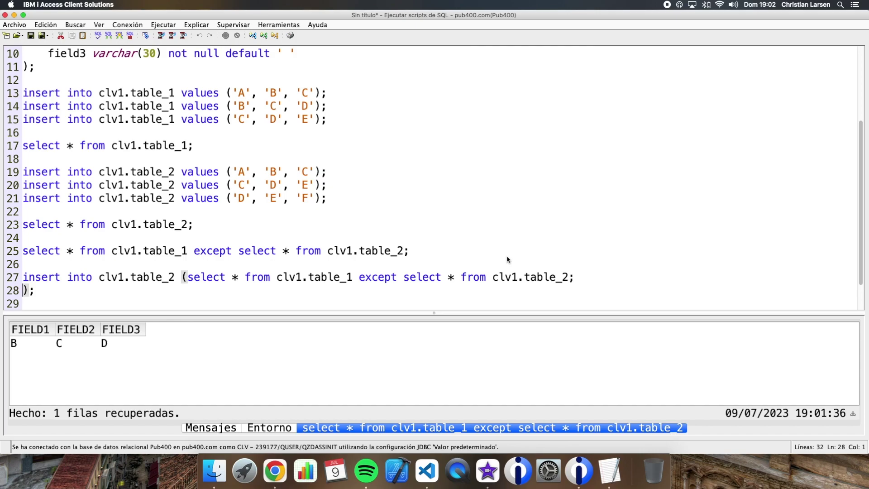
Remove the stray semicolon and run the insert, adding one row to clv1.table_2.
click(155, 277)
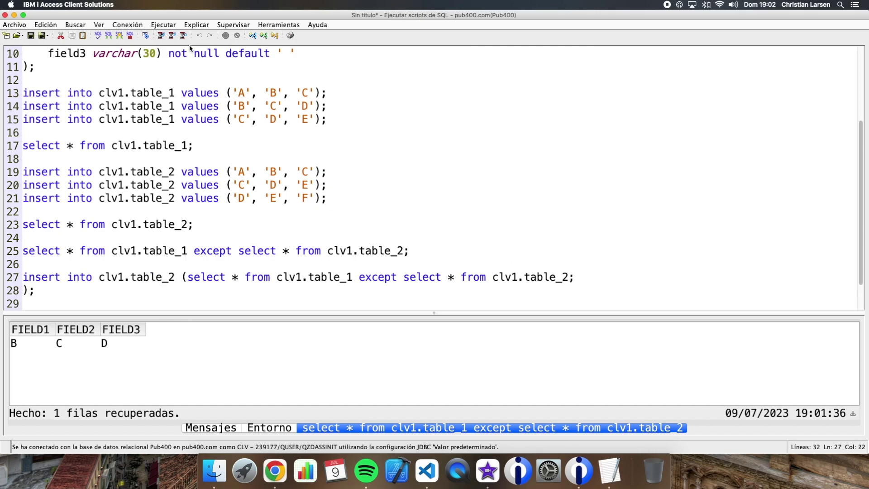
click(576, 283)
key(BackSpace)
click(184, 36)
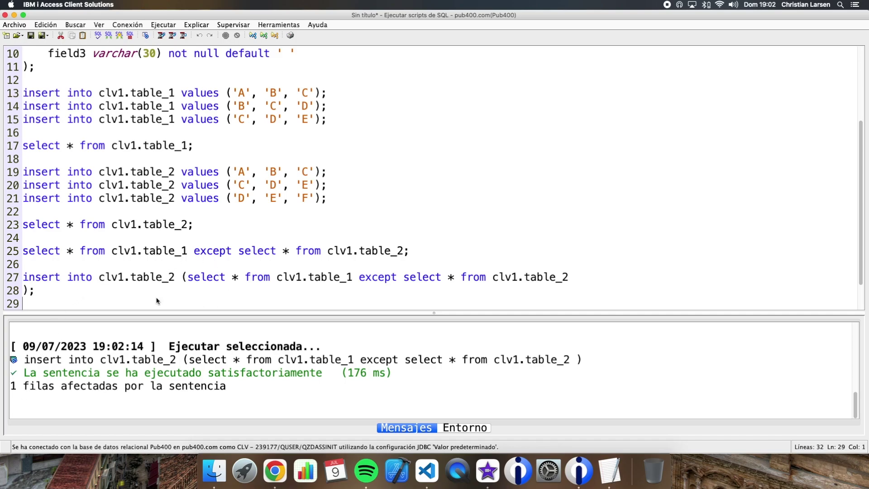
click(150, 225)
Rerun the clv1.table_2 select to see four rows including B C D, then rerun the except query.
click(189, 33)
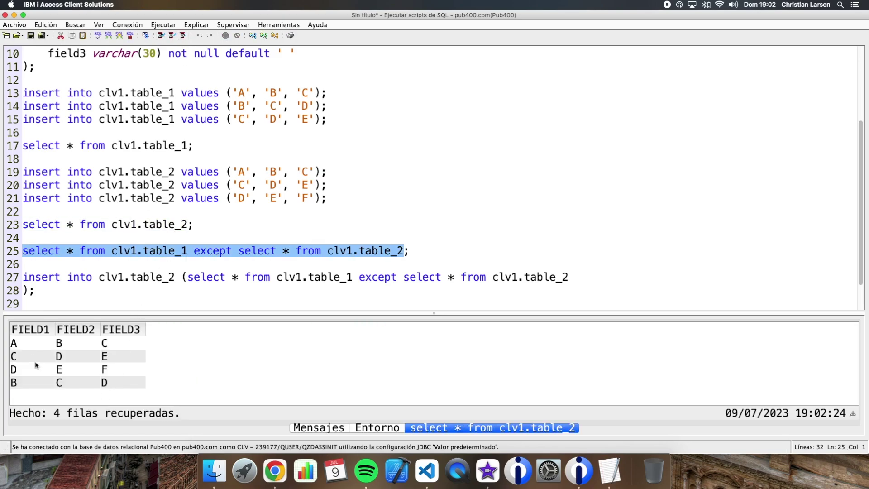
drag(28, 342, 133, 385)
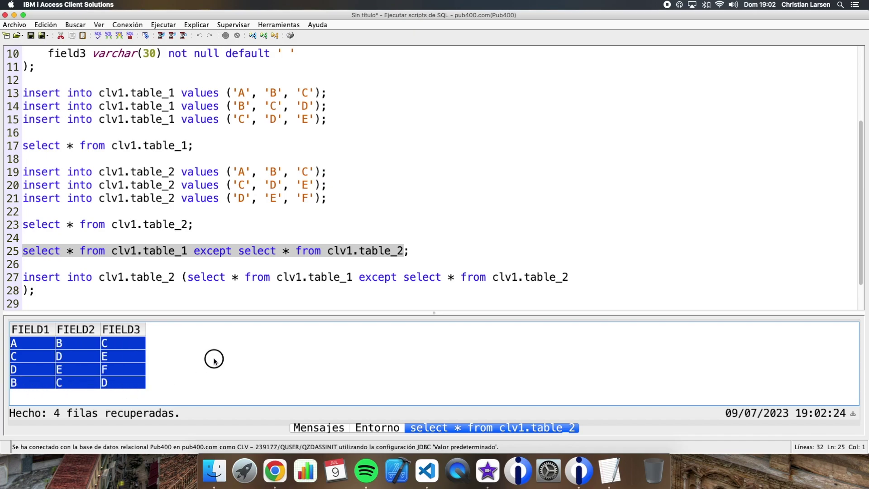
click(190, 277)
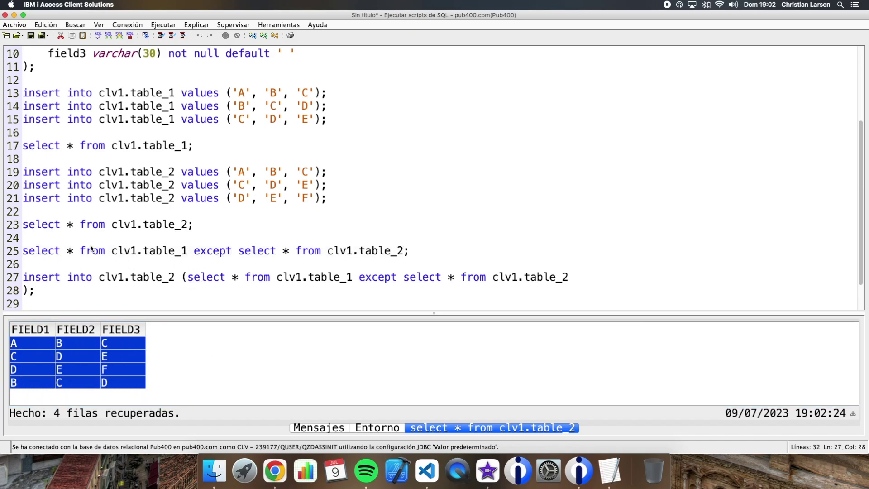
drag(23, 251, 419, 254)
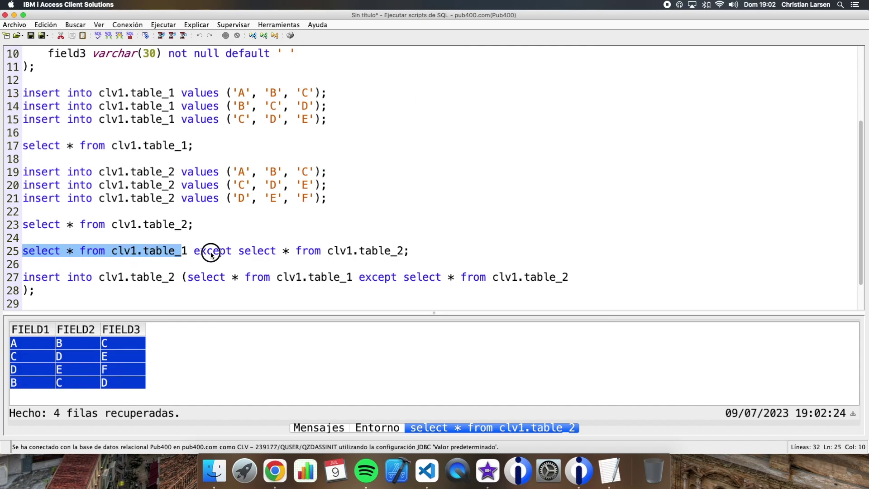
click(184, 36)
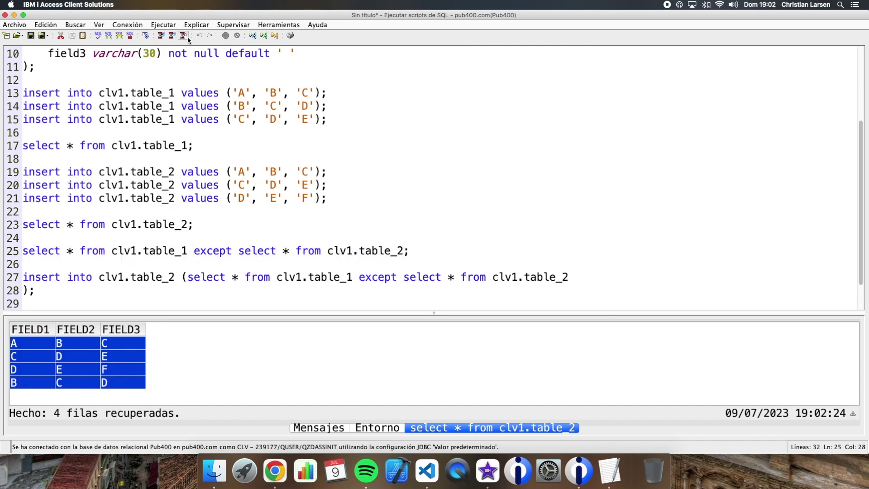